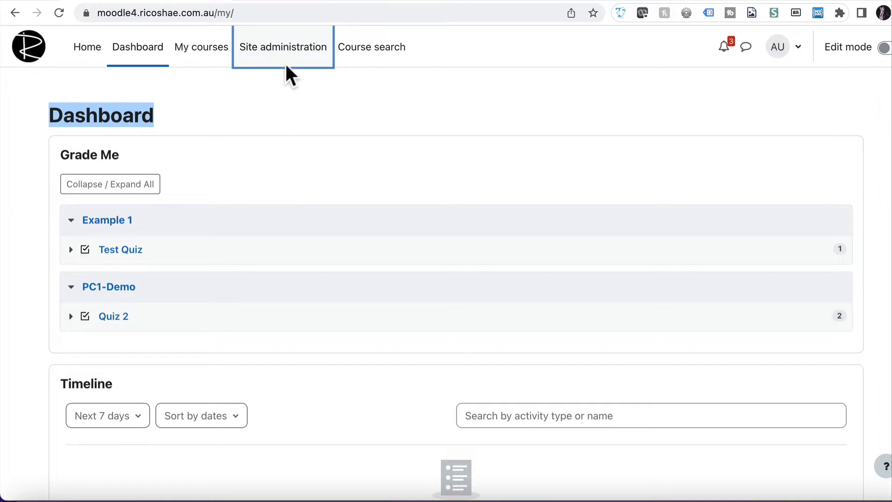
Open the Language customisation page in the general site administration settings.
click(277, 92)
click(293, 46)
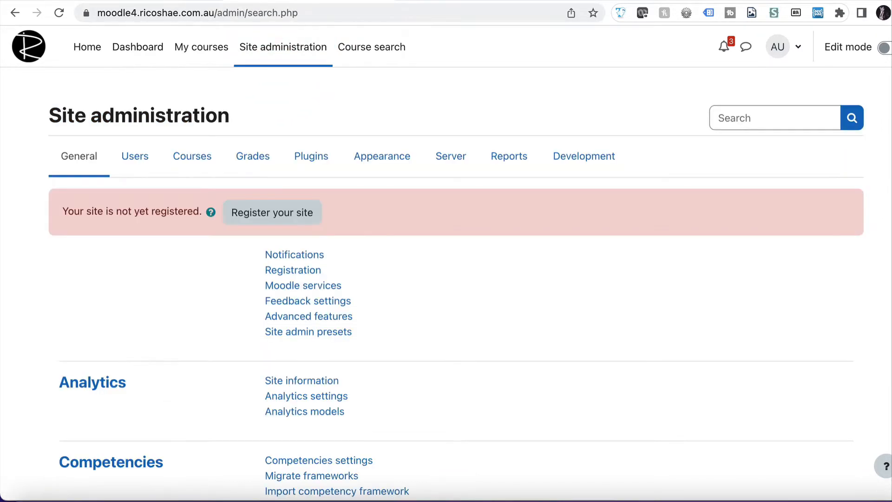
click(69, 163)
scroll(111, 287, down, 1)
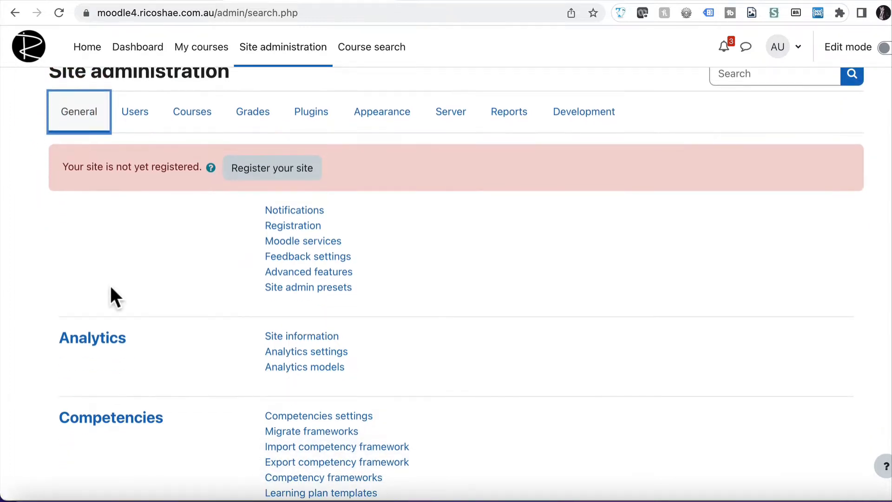
scroll(110, 287, up, 1)
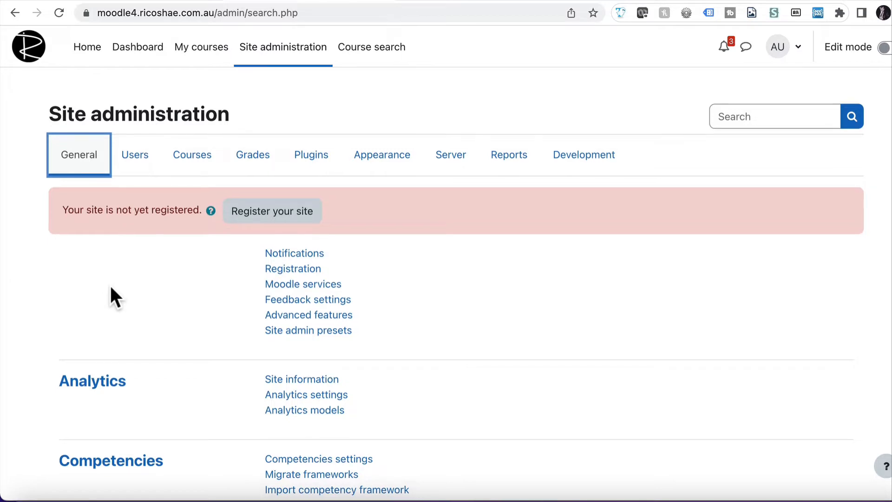
scroll(111, 287, down, 12)
scroll(110, 288, down, 5)
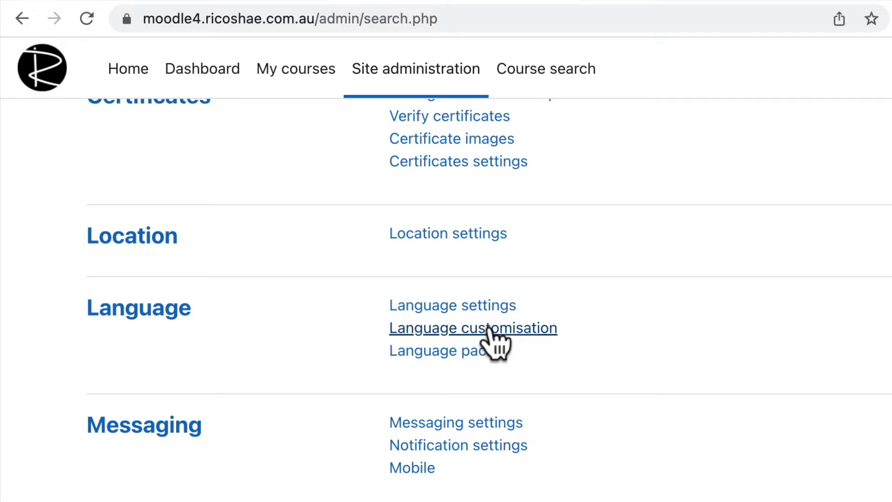
click(489, 328)
Choose English (en) as the language to customise and open its language pack for editing.
click(105, 396)
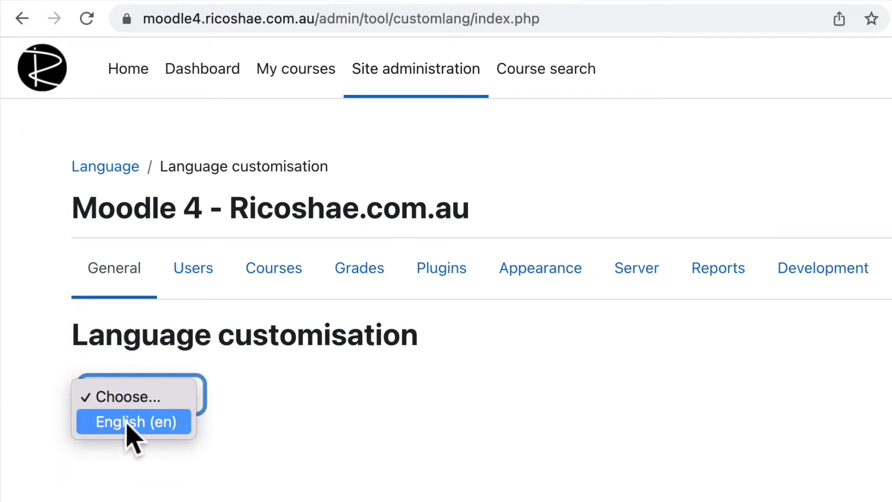
click(152, 421)
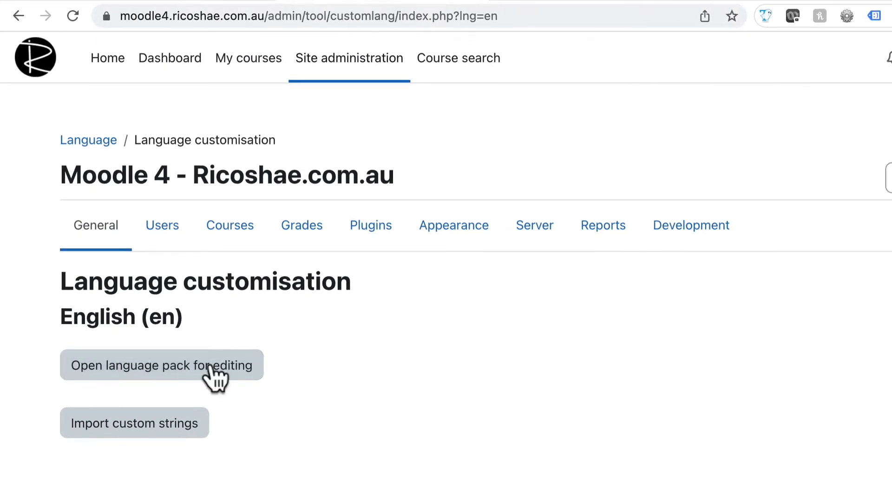
click(200, 367)
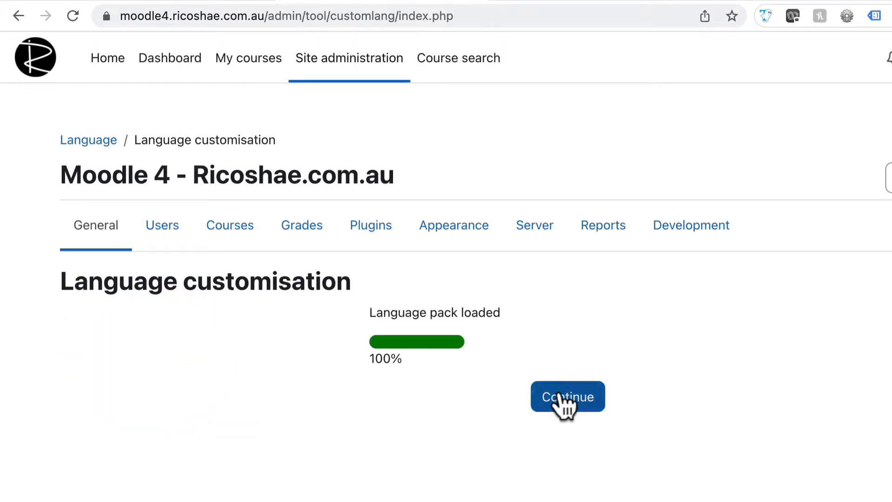
click(561, 396)
Select moodle.php in the component filter list, and extend the selection to all components.
click(270, 362)
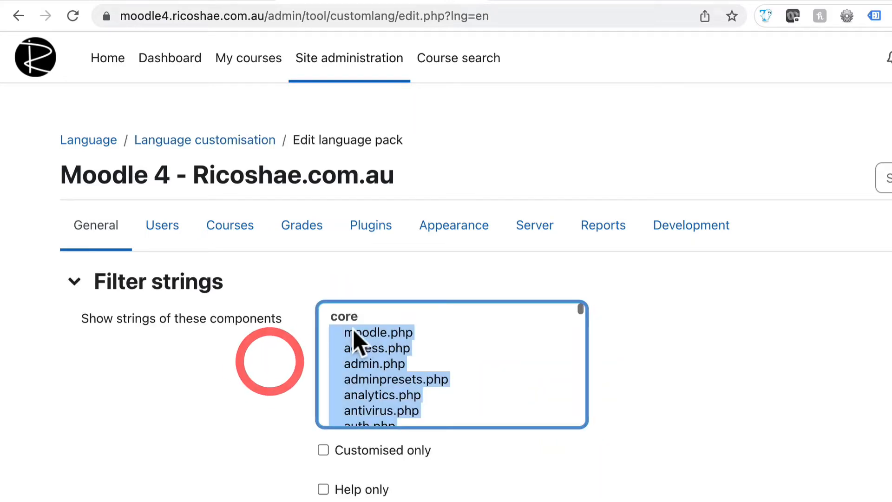
click(364, 331)
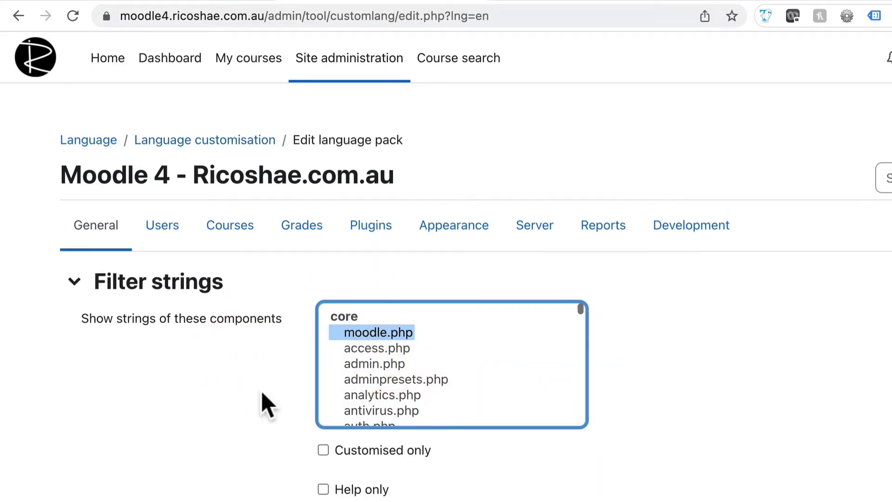
scroll(267, 405, down, 3)
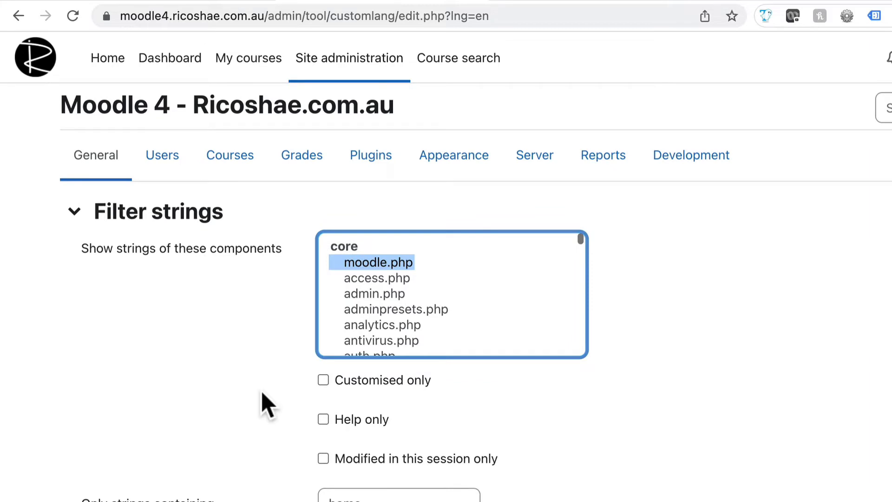
scroll(378, 299, down, 2)
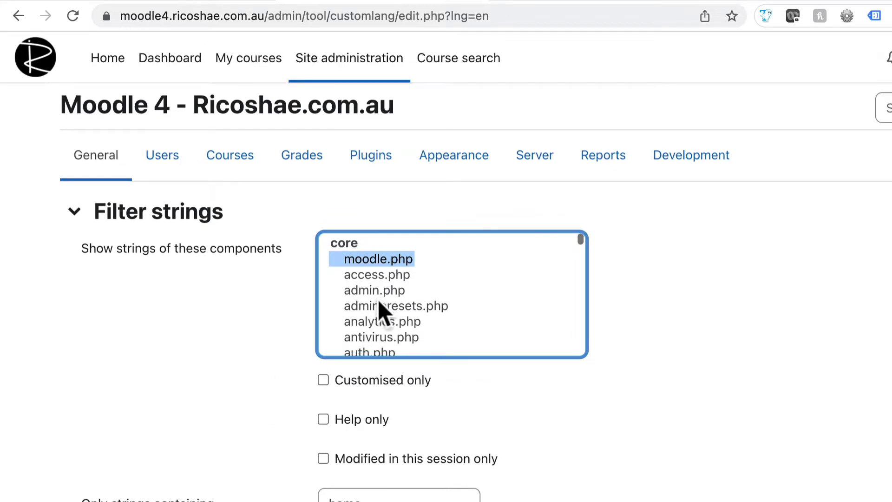
scroll(378, 278, up, 2)
click(366, 264)
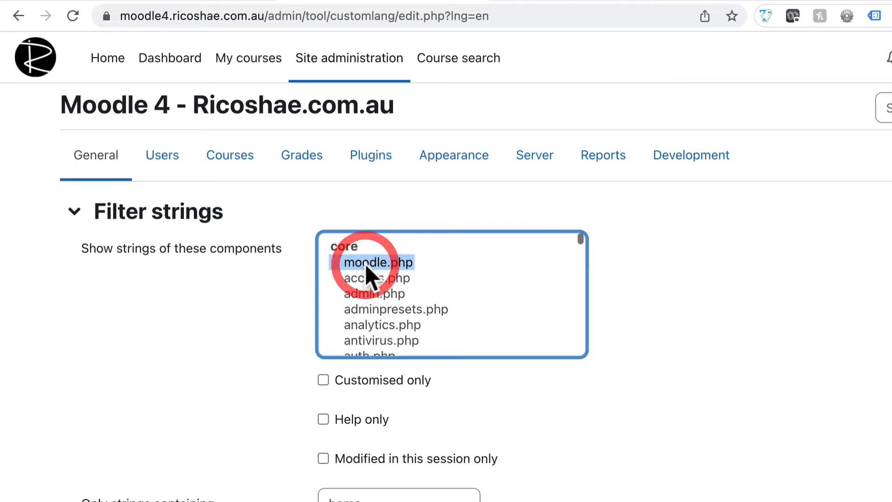
key(super+a)
scroll(365, 264, up, 10)
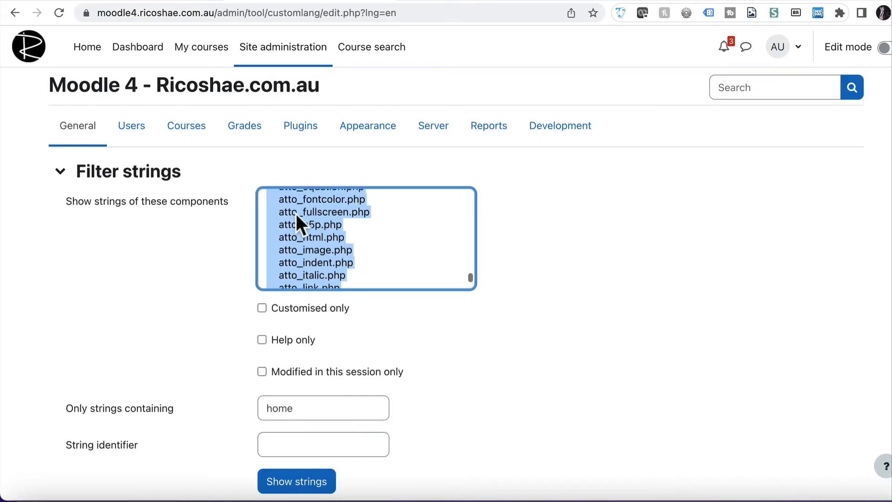
scroll(297, 214, up, 15)
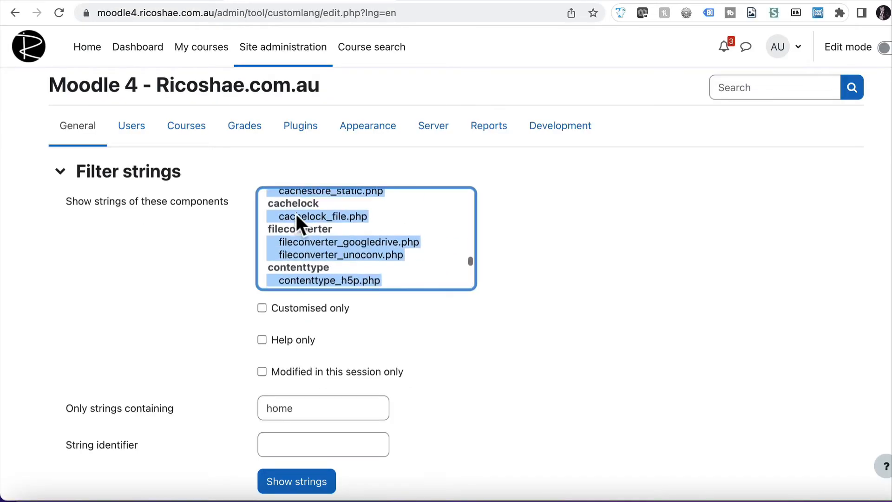
scroll(296, 219, up, 15)
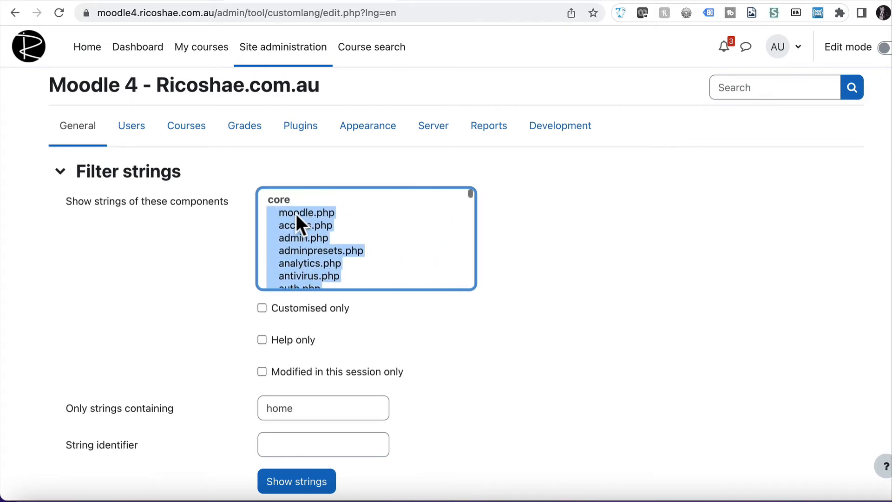
Select only the core components in the filter list, from moodle.php through xapi.php.
click(281, 203)
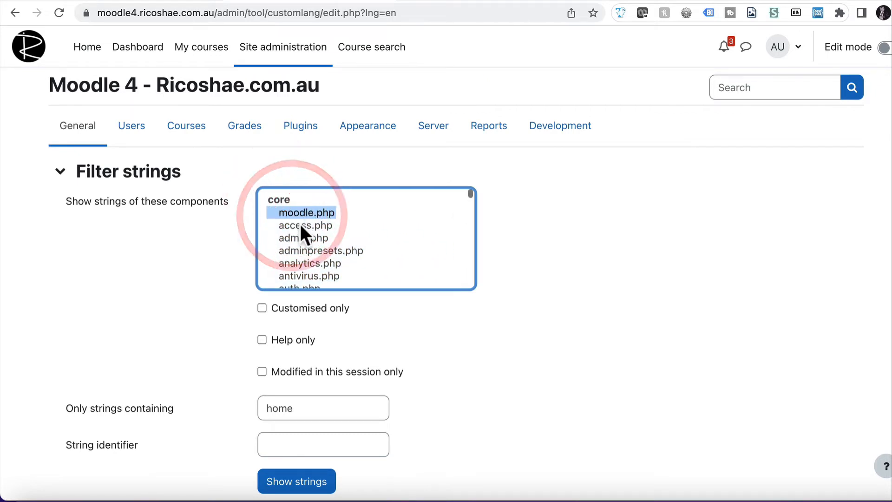
scroll(299, 223, down, 1)
scroll(300, 227, down, 5)
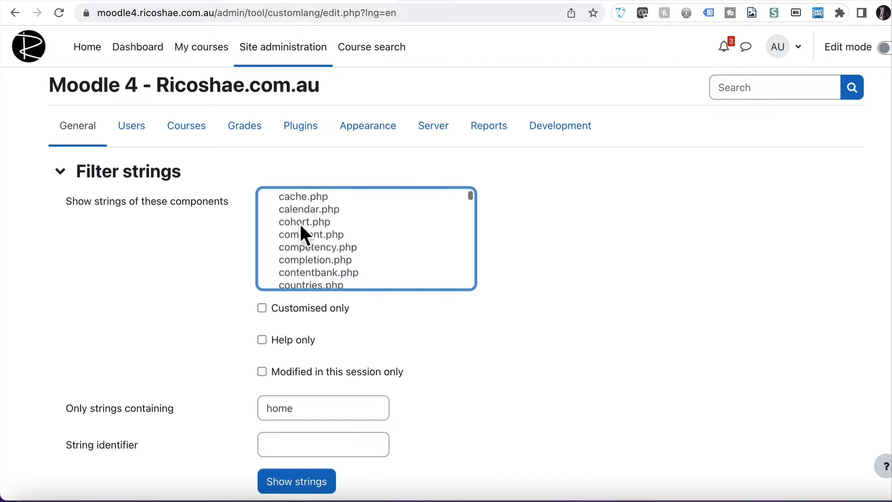
scroll(299, 226, down, 6)
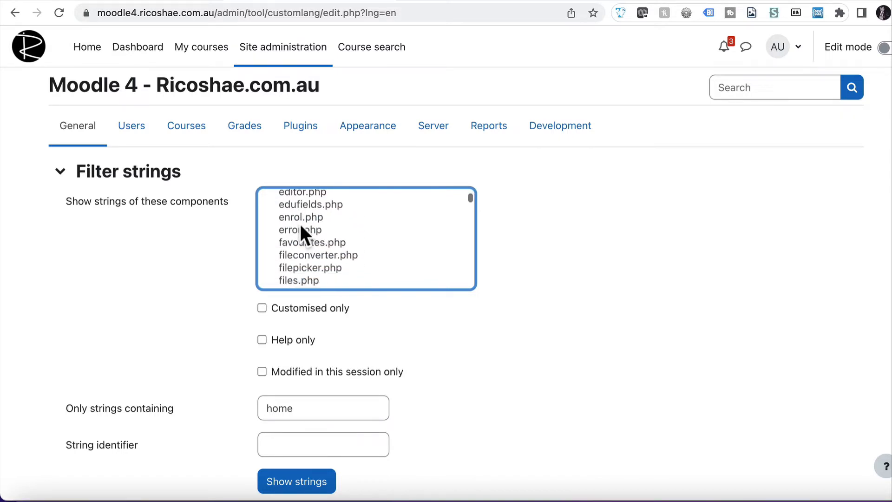
scroll(300, 226, down, 8)
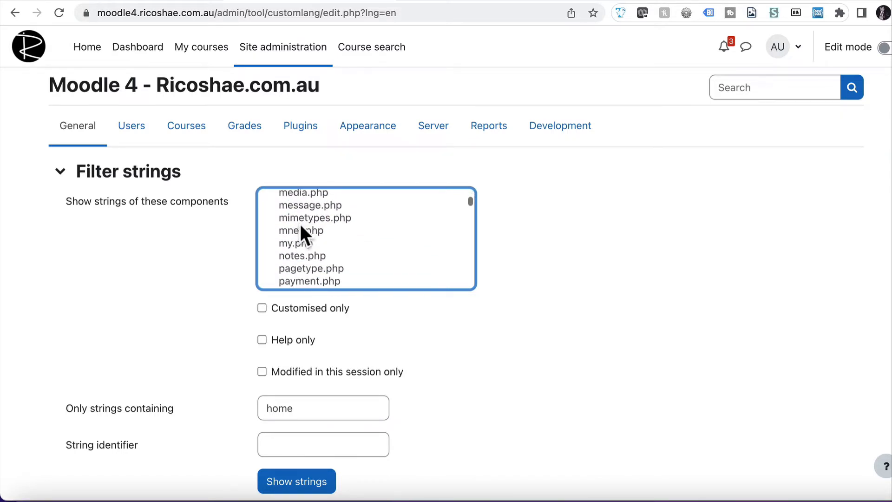
scroll(300, 227, down, 8)
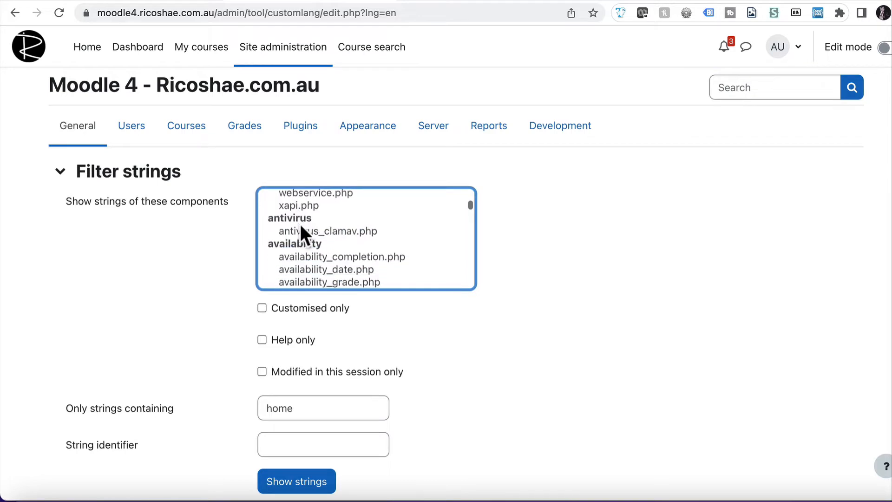
scroll(301, 223, up, 1)
shift+click(304, 207)
Restrict the filter to strings containing "dashboard" and show the matching strings.
click(302, 410)
click(211, 405)
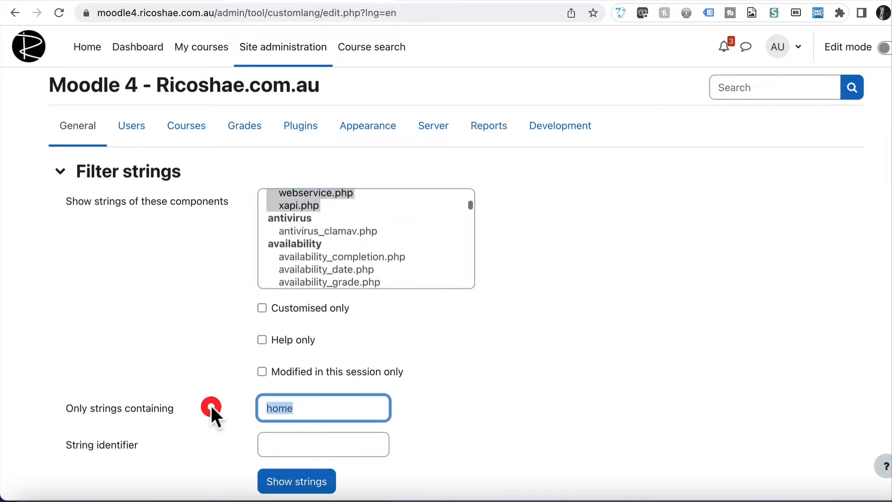
text(dashboard)
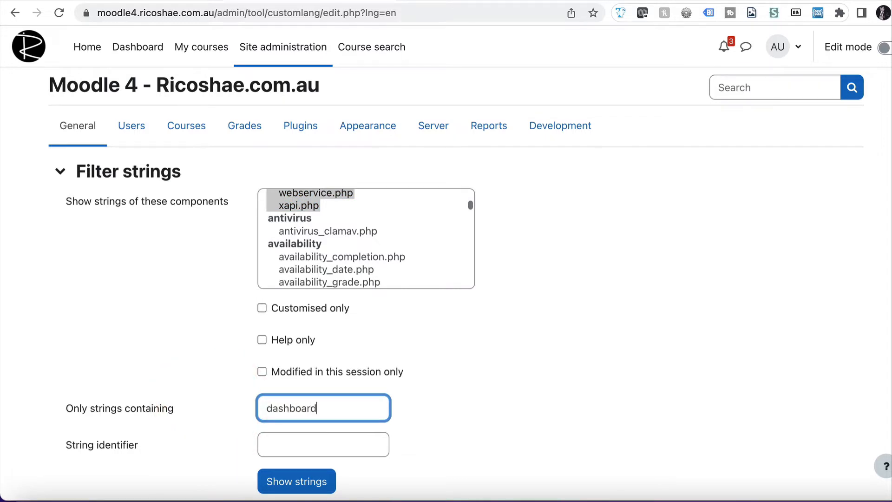
scroll(169, 369, down, 5)
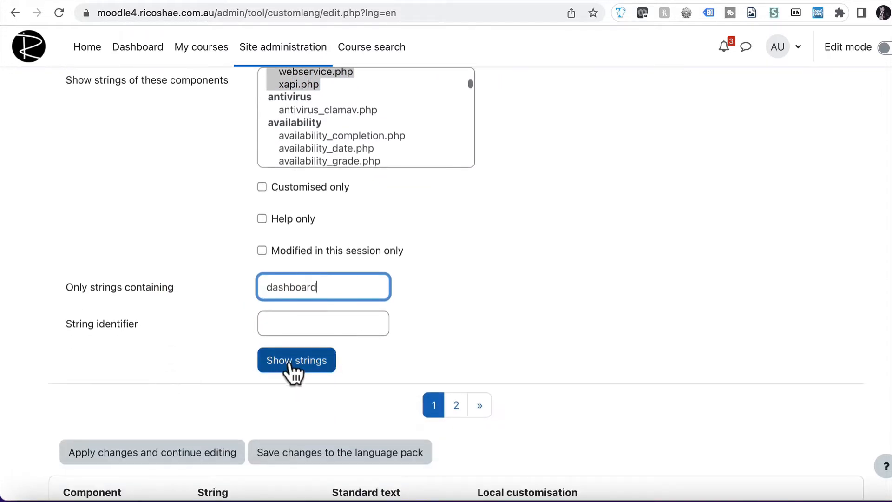
click(290, 363)
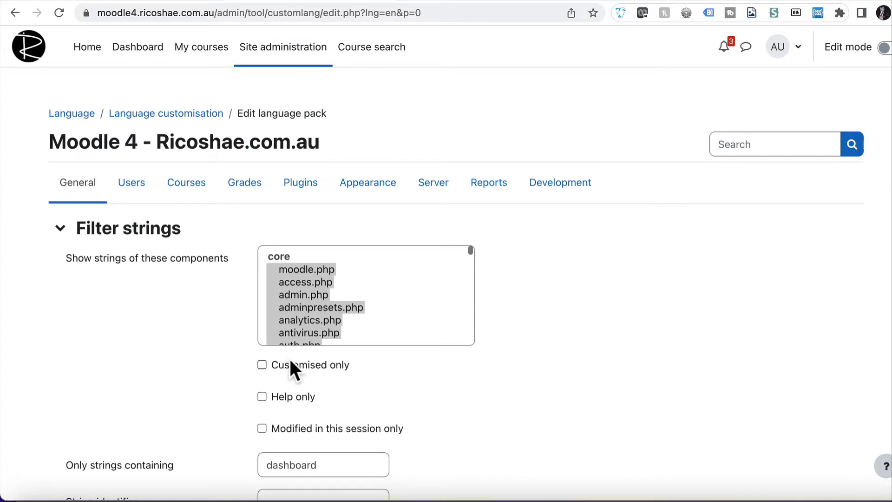
Search the page for "dashboard" and locate the core myhome string whose standard text is exactly Dashboard.
scroll(151, 356, down, 10)
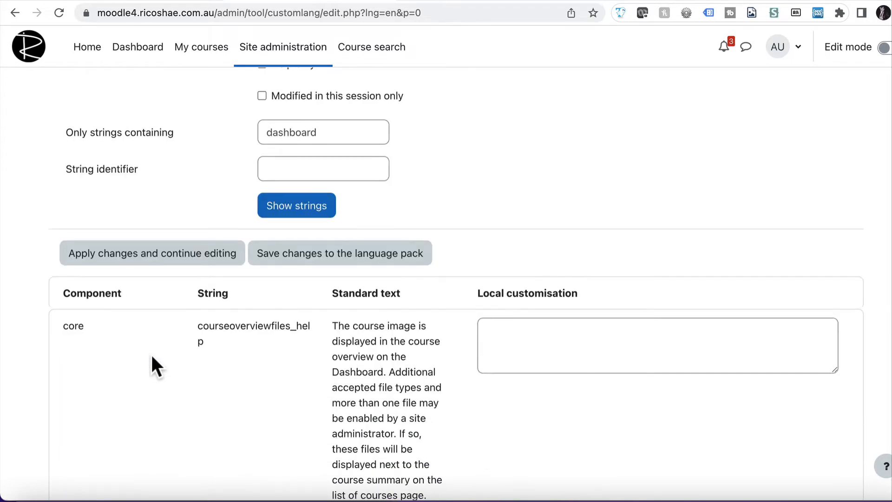
scroll(152, 357, down, 4)
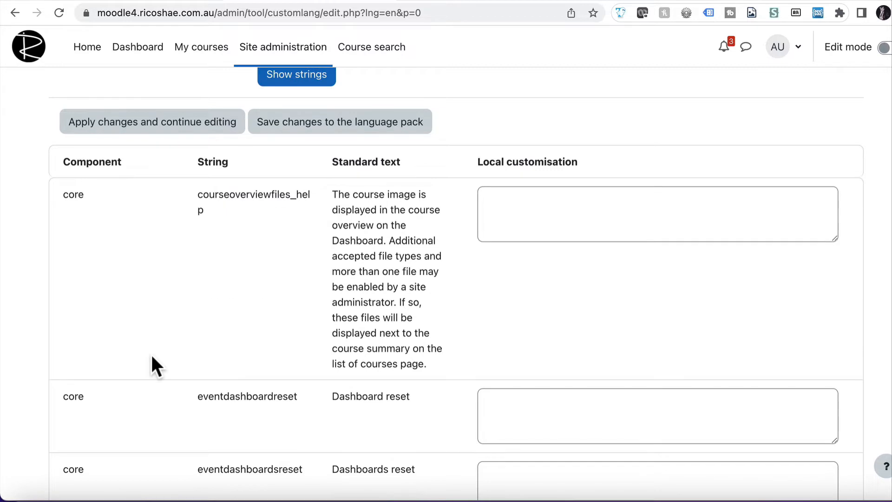
key(super+f)
text(dashboard)
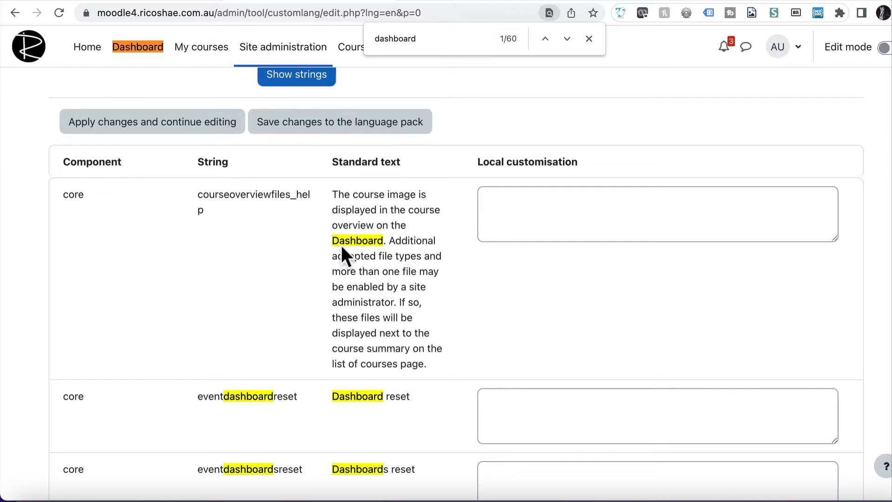
scroll(372, 244, down, 5)
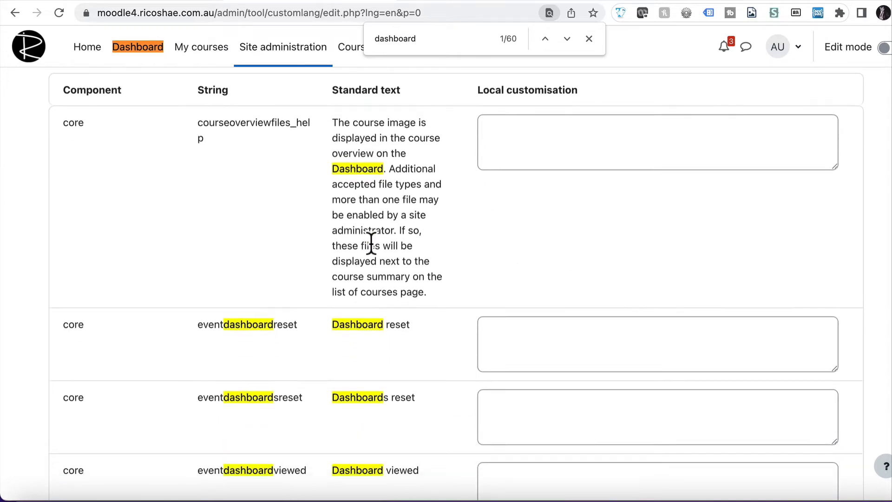
scroll(371, 243, down, 4)
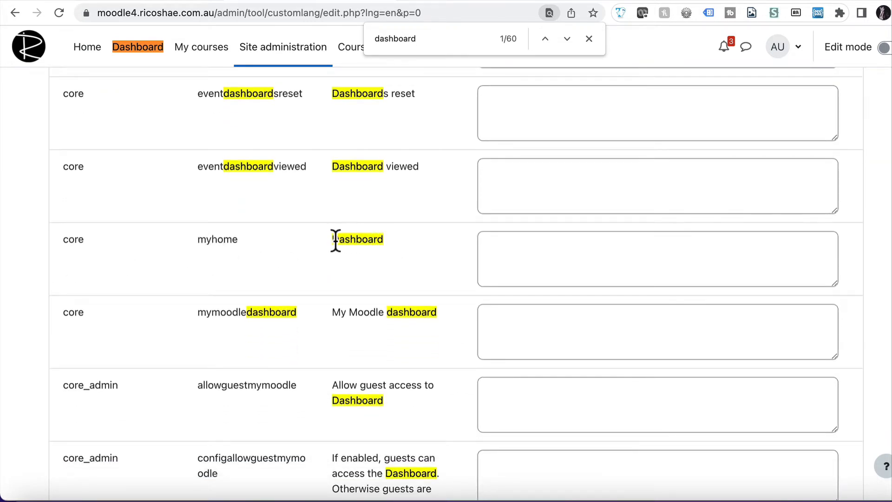
Enter "My Space" as the local customisation of the core myhome string.
click(505, 251)
scroll(451, 251, up, 8)
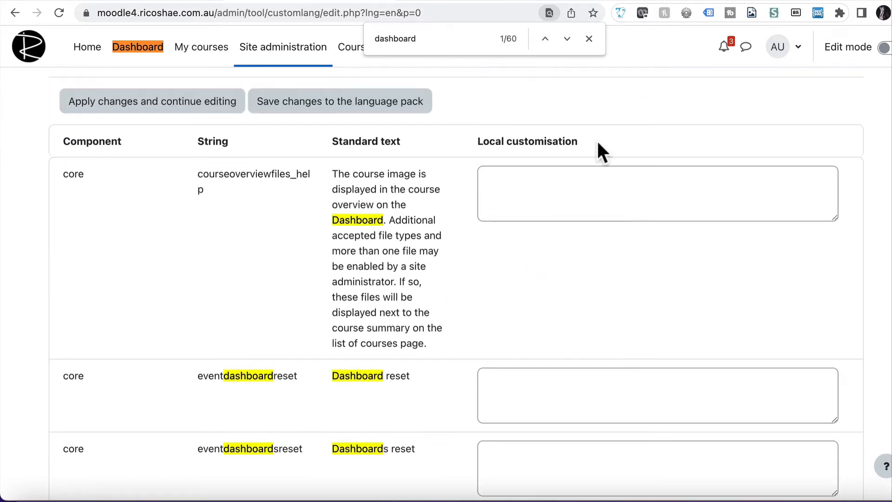
scroll(410, 347, down, 7)
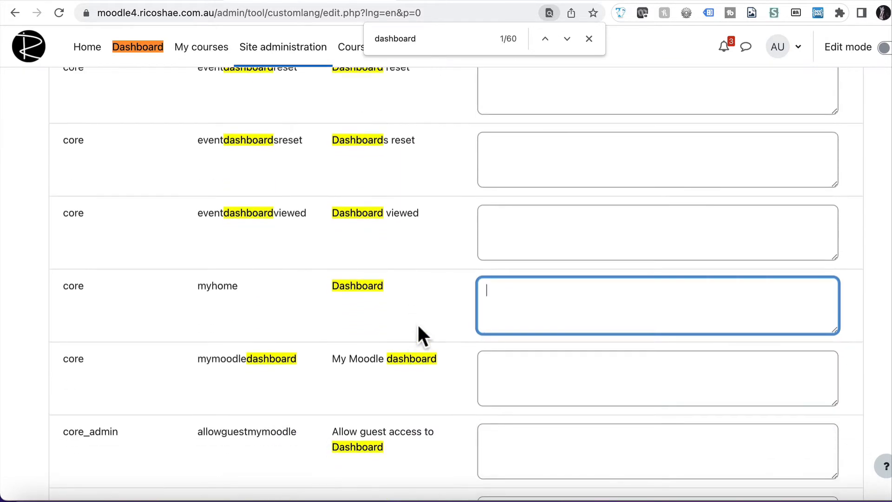
click(493, 287)
text(My Space)
double_click(340, 285)
double_click(213, 285)
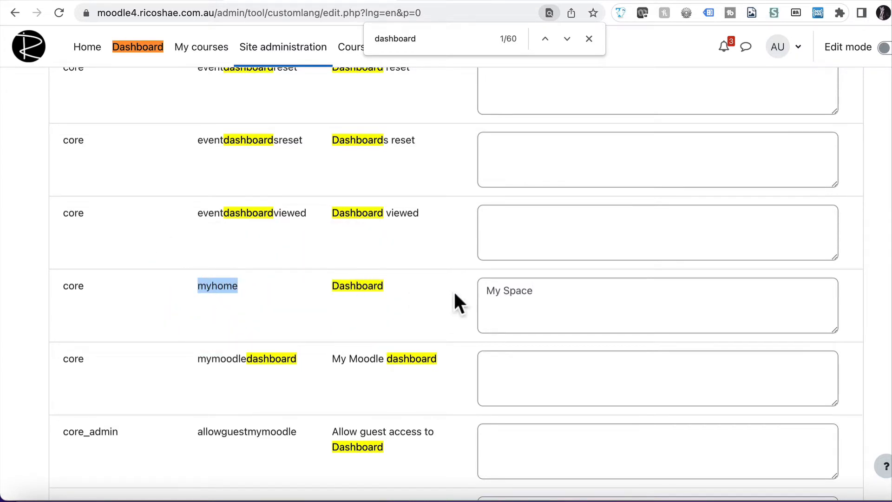
click(347, 286)
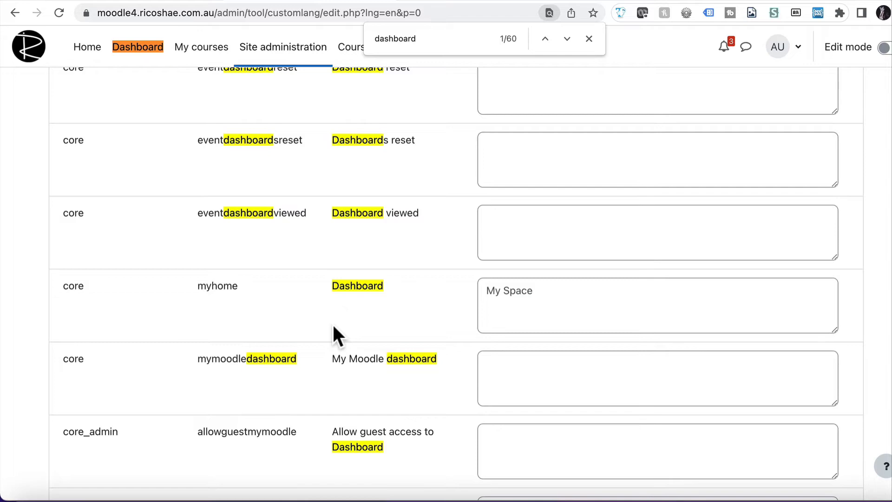
Save the myhome customisation to the local language pack and confirm the export of the modified strings.
scroll(335, 332, down, 1)
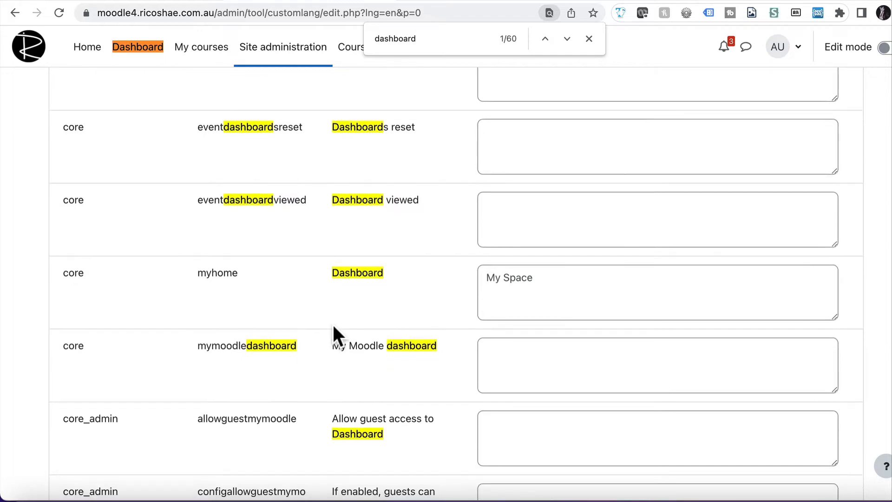
scroll(333, 328, down, 15)
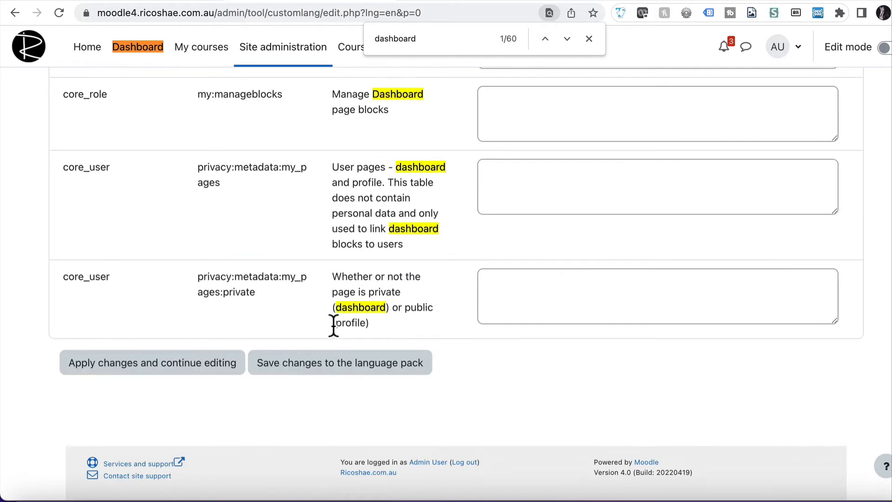
scroll(333, 325, up, 5)
scroll(333, 325, down, 5)
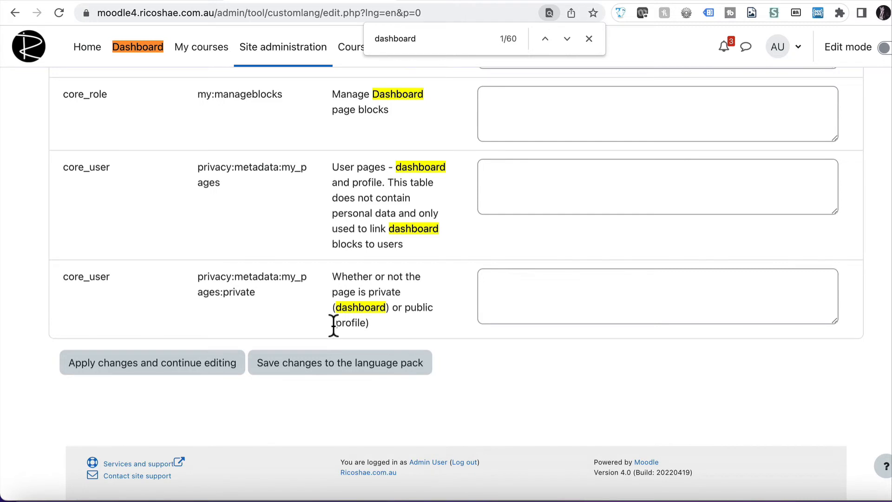
click(326, 365)
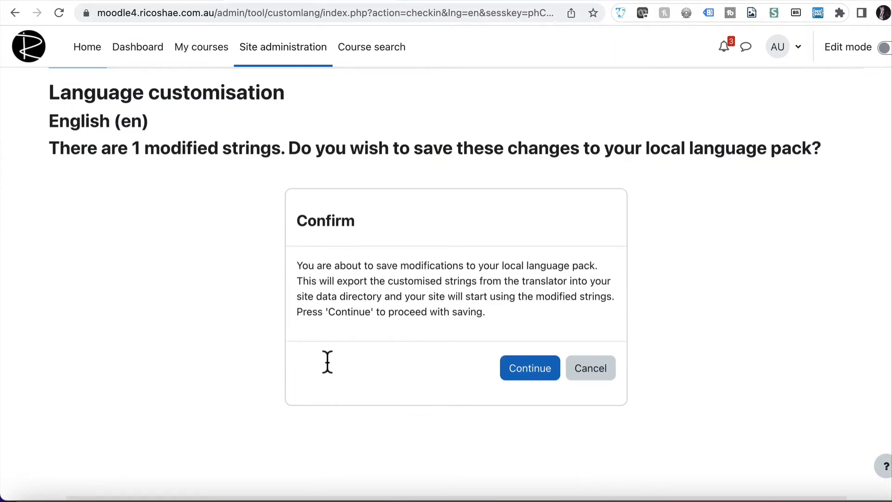
click(527, 372)
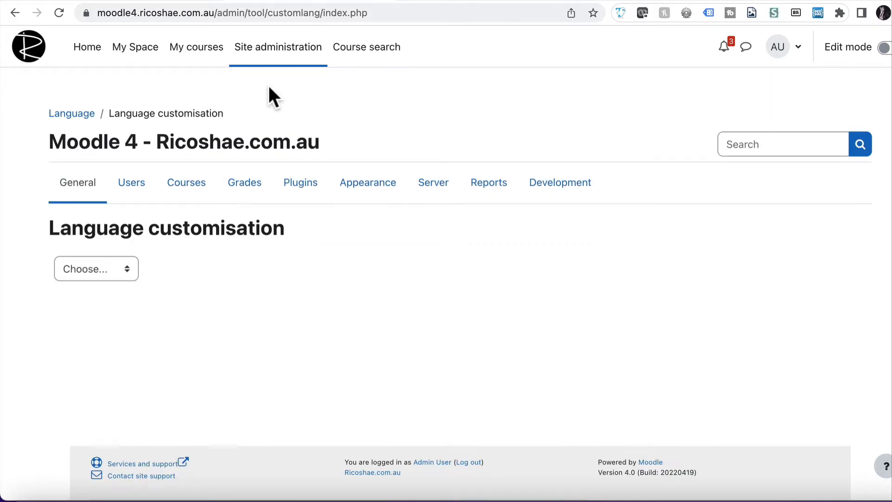
Open the renamed My Space page, reload it, and check its heading and the Grade Me block title.
click(140, 1)
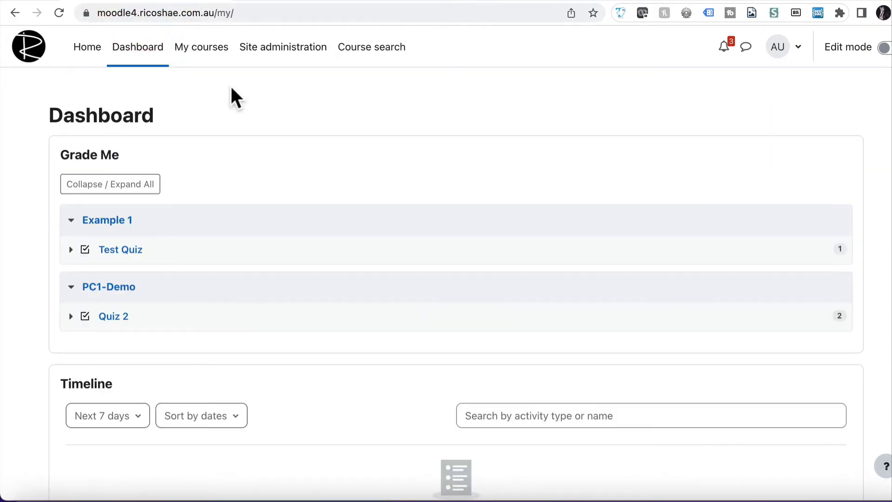
key(super+r)
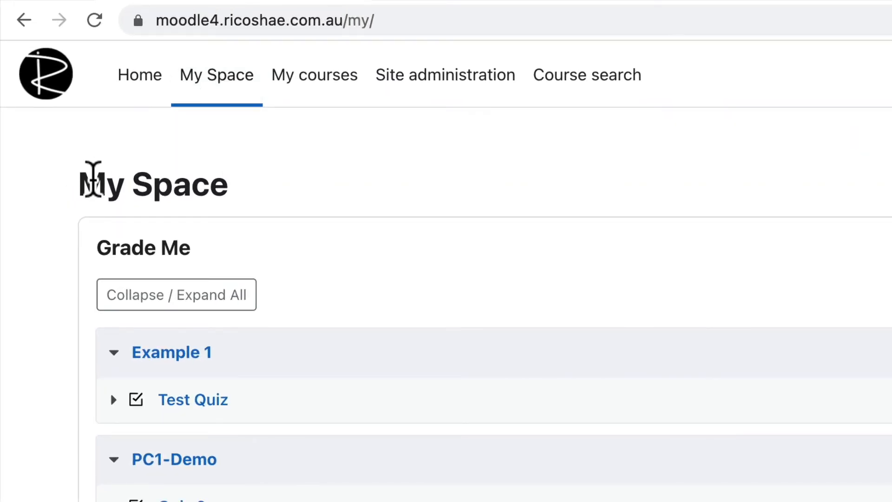
drag(81, 183, 256, 187)
click(259, 188)
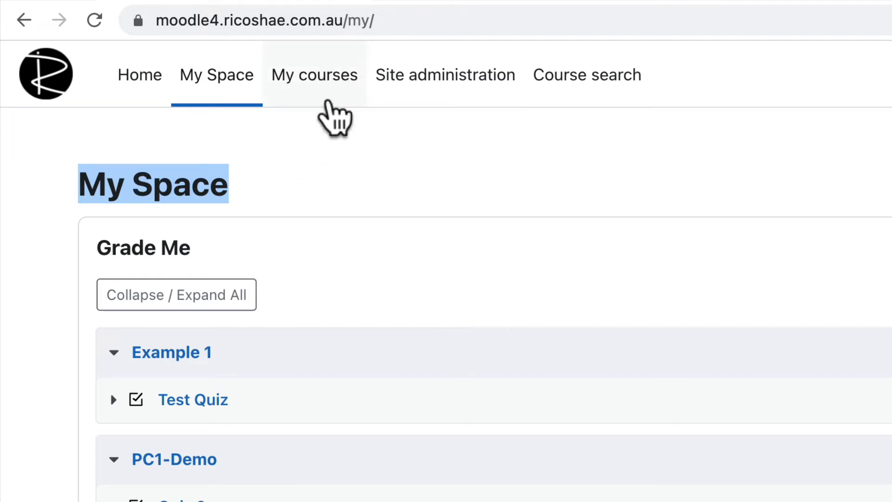
scroll(343, 319, down, 1)
drag(99, 236, 191, 241)
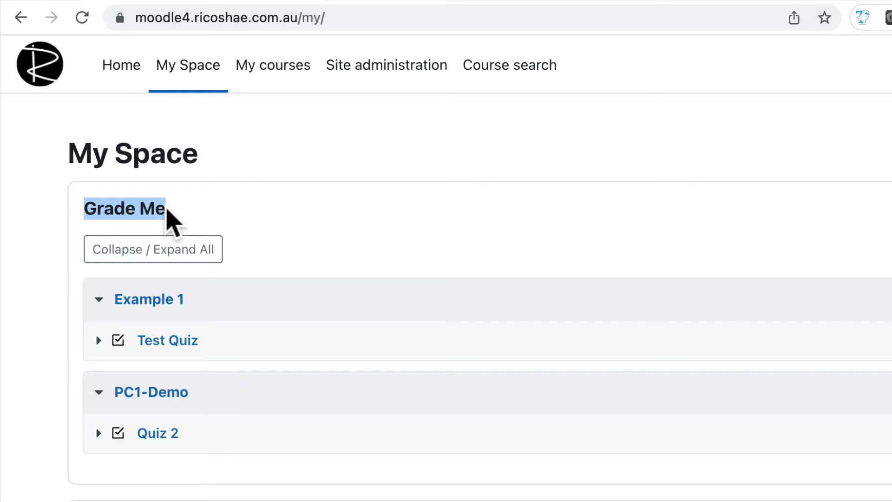
Return to Language customisation and open the English (en) language pack for editing.
click(433, 76)
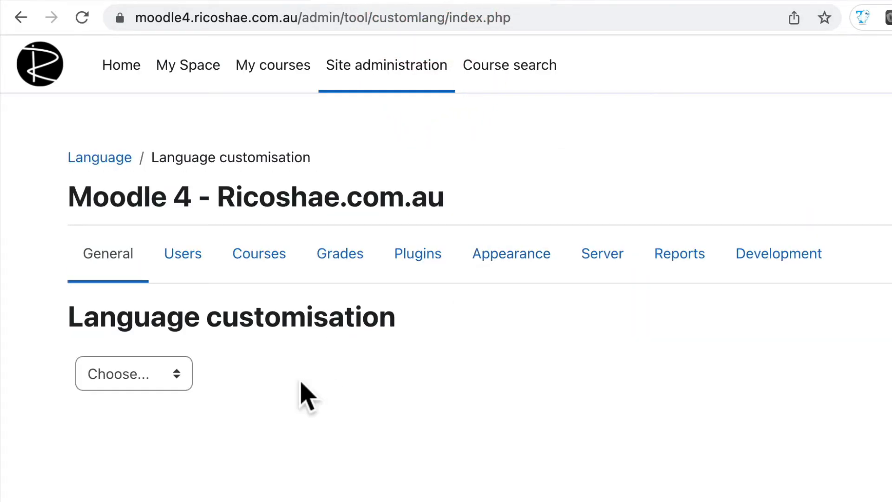
click(136, 375)
click(132, 398)
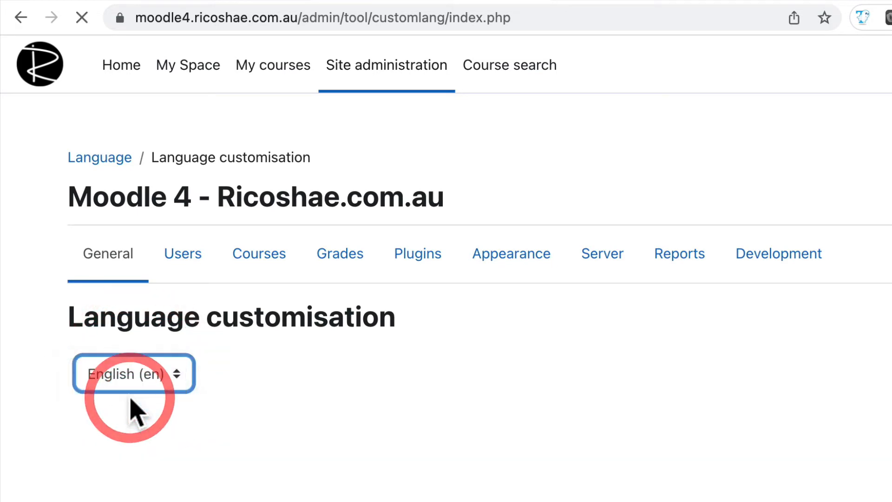
click(209, 418)
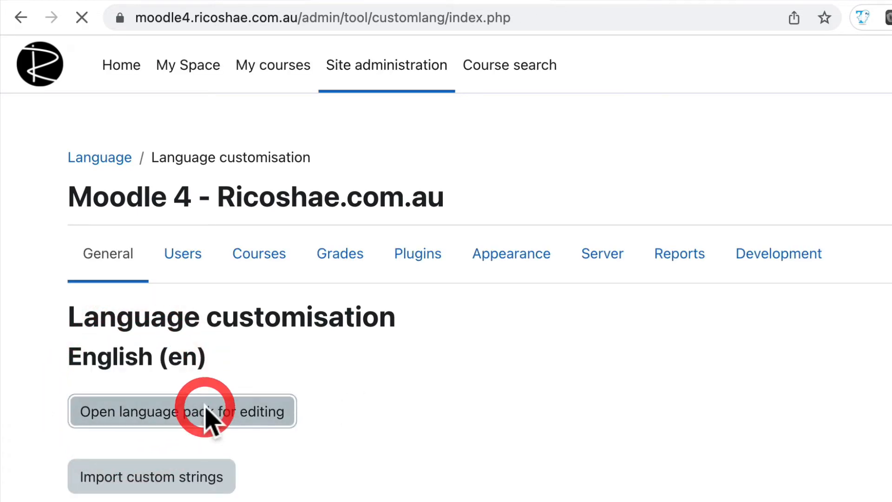
click(656, 449)
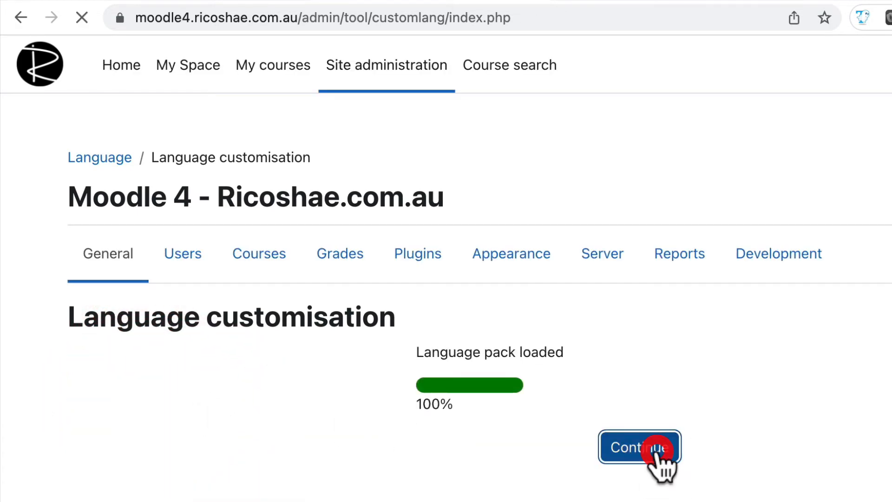
Find "grade_m" in the component filter list and select only block_grade_me.php.
click(404, 375)
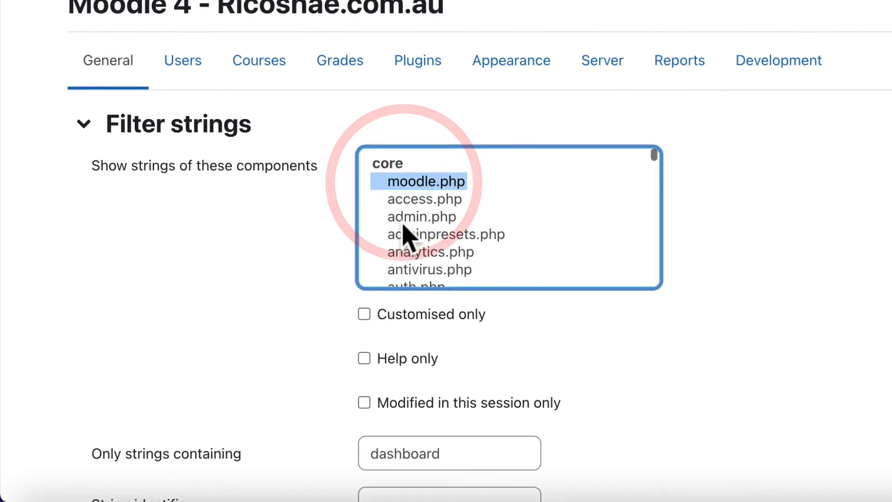
scroll(403, 235, down, 10)
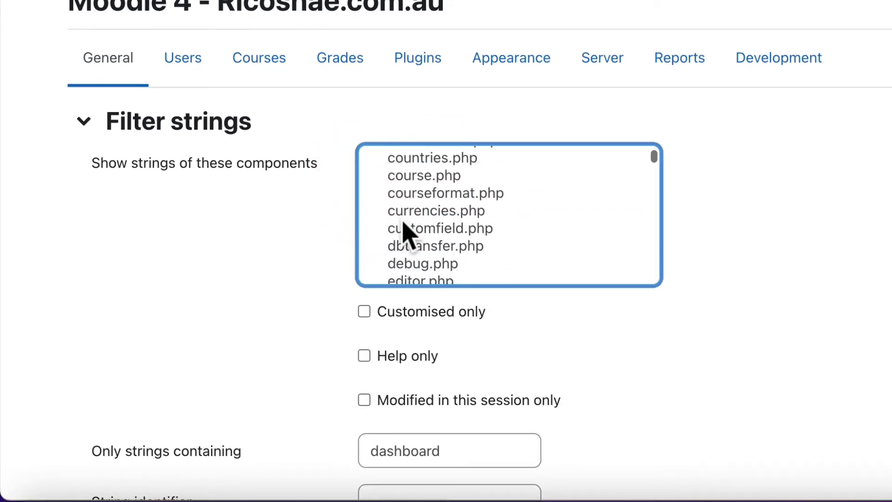
scroll(404, 235, down, 20)
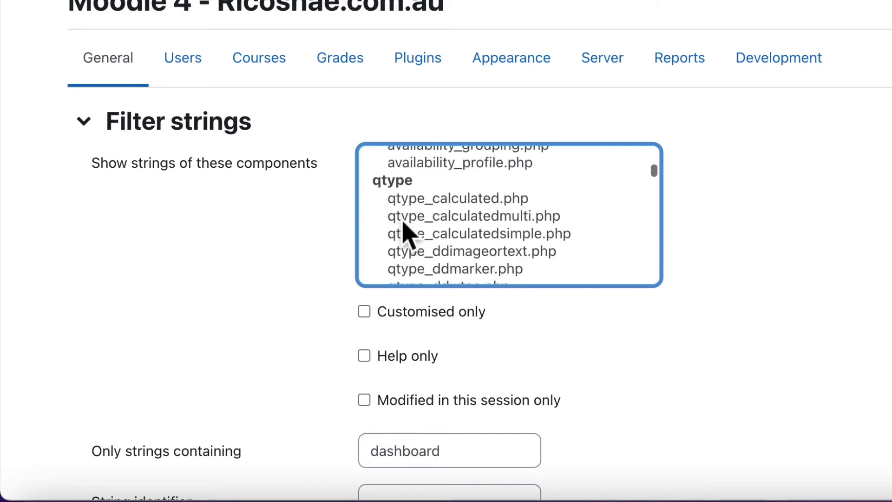
scroll(404, 235, down, 20)
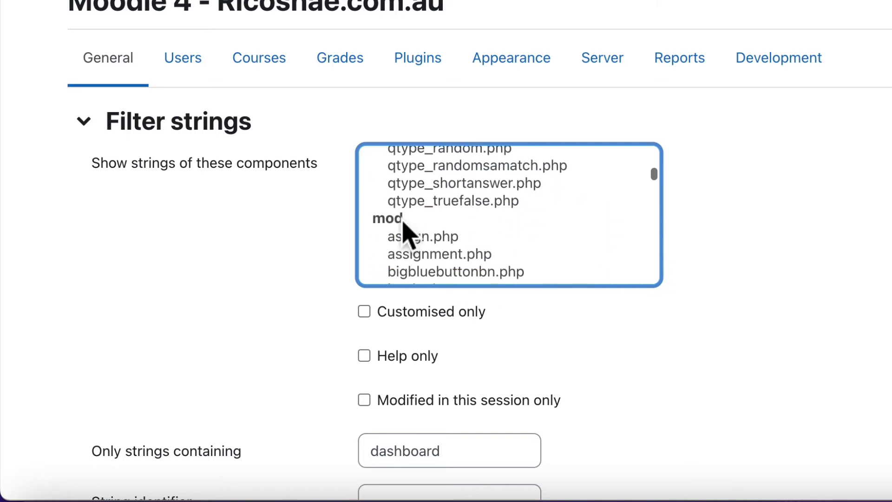
scroll(403, 234, down, 20)
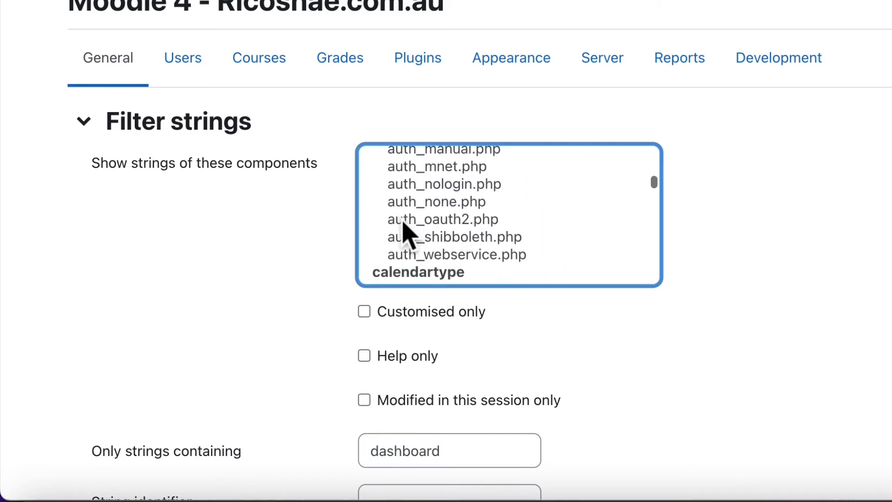
scroll(404, 235, down, 4)
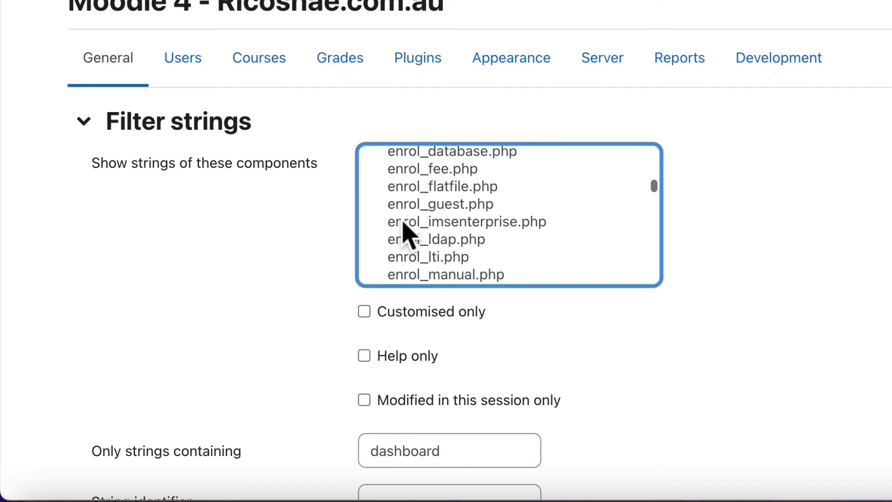
key(super+f)
click(789, 54)
text(_m)
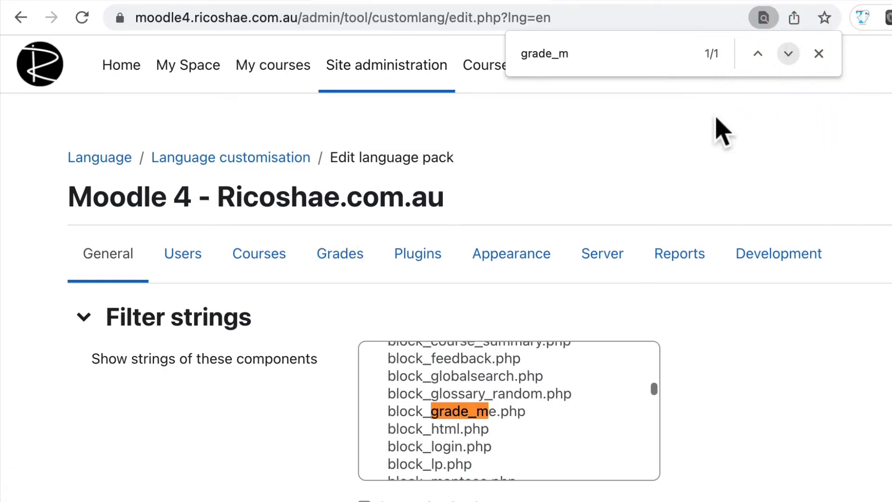
click(412, 413)
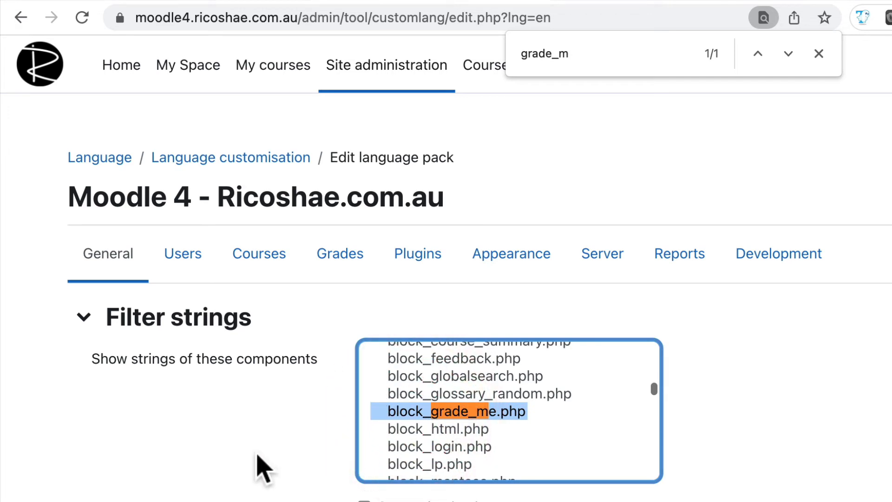
Clear the "dashboard" text filter and show all strings of the selected component.
scroll(259, 468, down, 5)
drag(452, 388, 335, 399)
key(BackSpace)
click(395, 404)
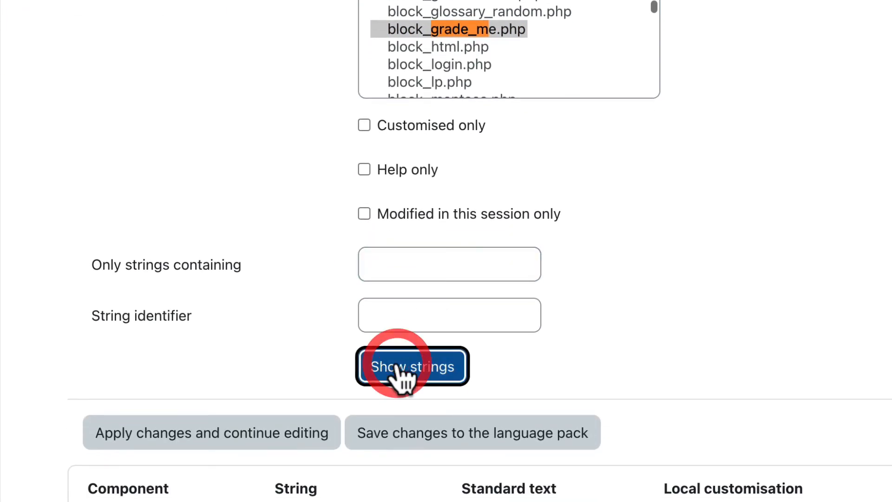
Enter "Required Grading" as the local customisation of the block_grade_me pluginname string.
scroll(246, 380, down, 12)
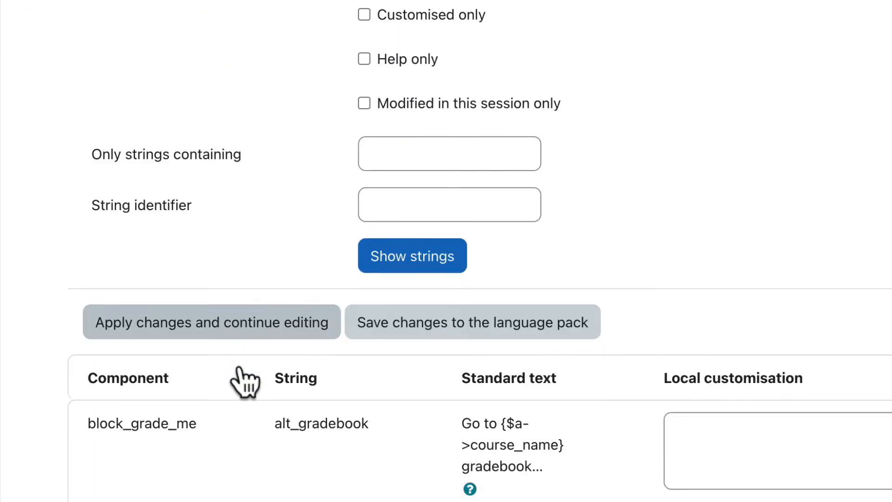
scroll(239, 372, down, 2)
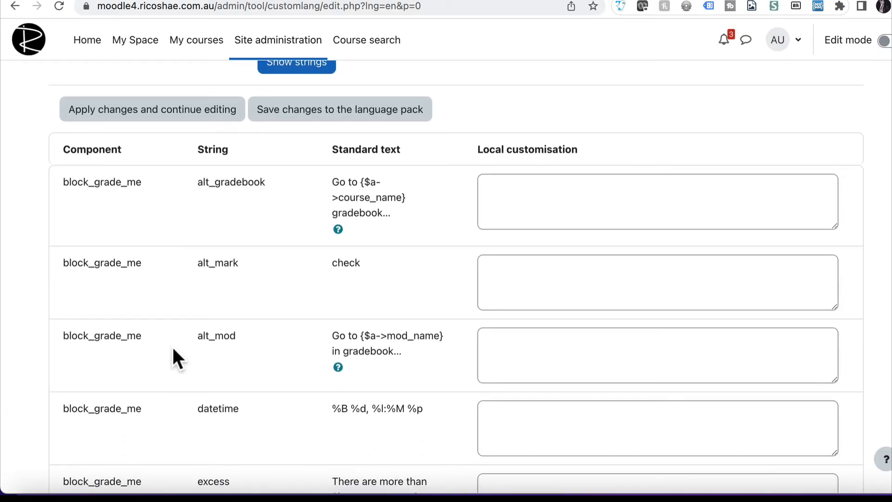
scroll(173, 349, down, 2)
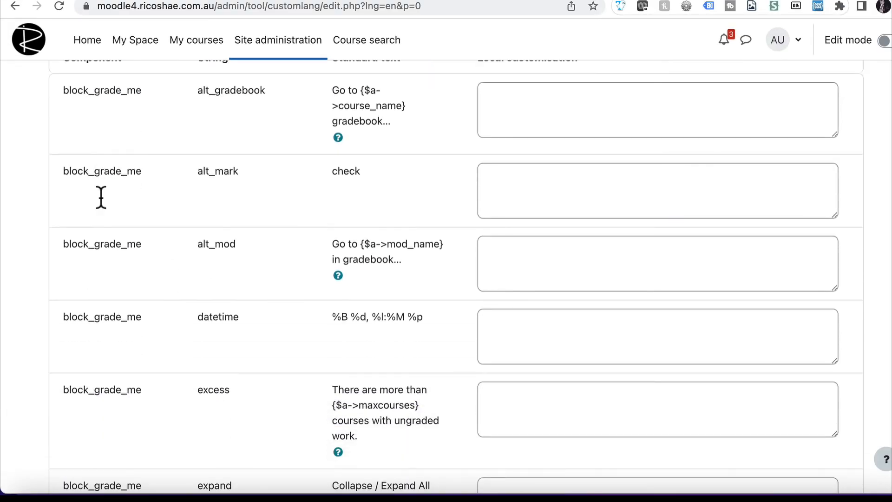
scroll(105, 313, down, 3)
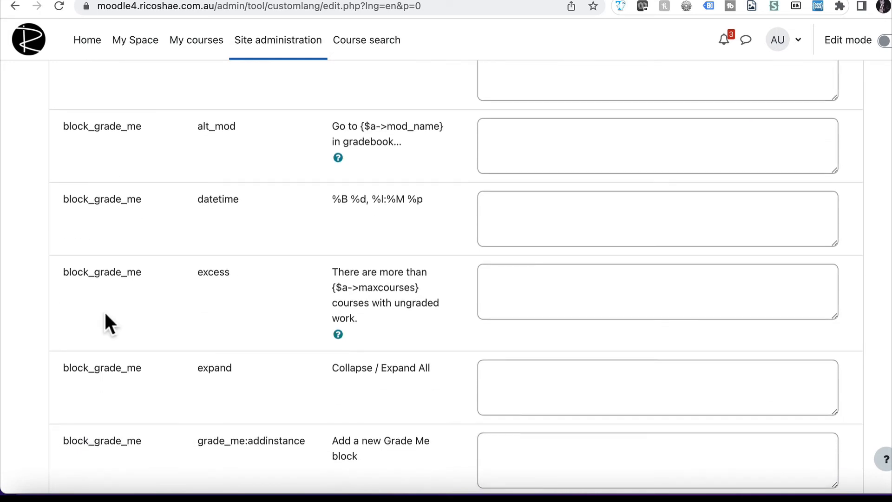
scroll(105, 316, down, 8)
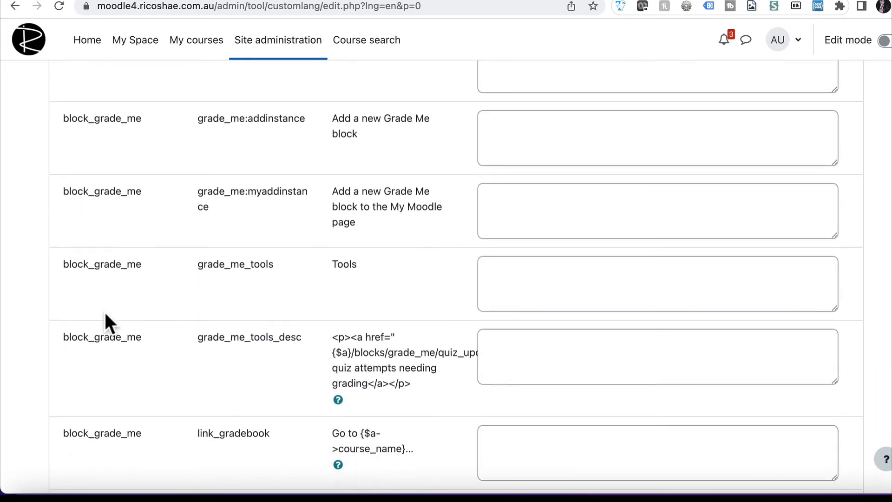
scroll(105, 314, down, 17)
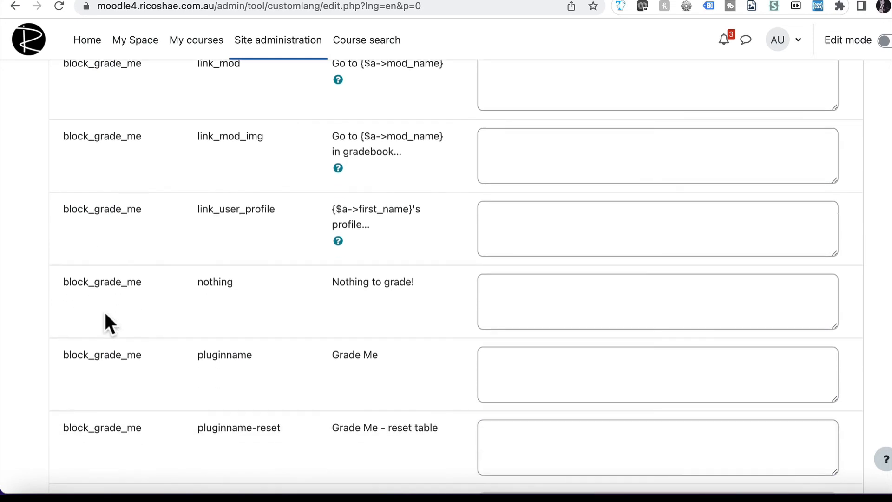
scroll(105, 315, down, 4)
double_click(225, 179)
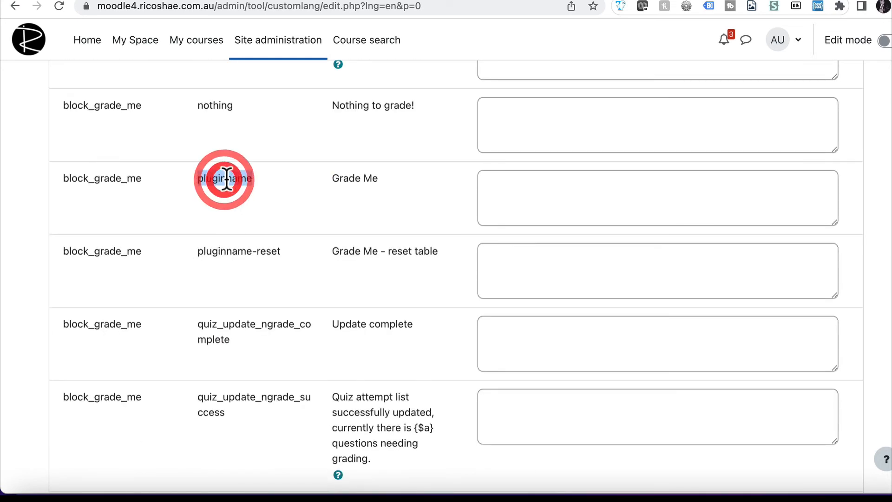
double_click(367, 179)
click(494, 181)
text(Required)
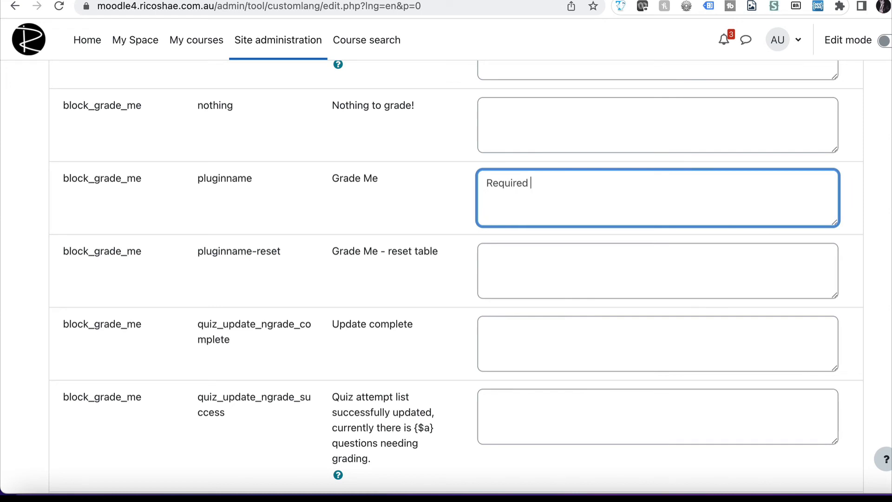
text( Grading)
Customise the pluginname-reset string as "Required Grading - reset table", reusing its standard text and the new plugin name.
drag(443, 251, 328, 250)
key(ctrl+c)
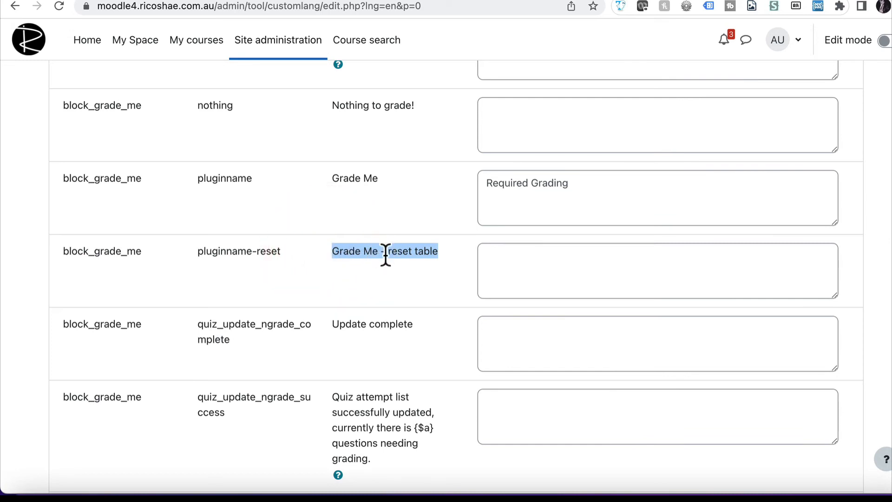
click(511, 255)
key(ctrl+v)
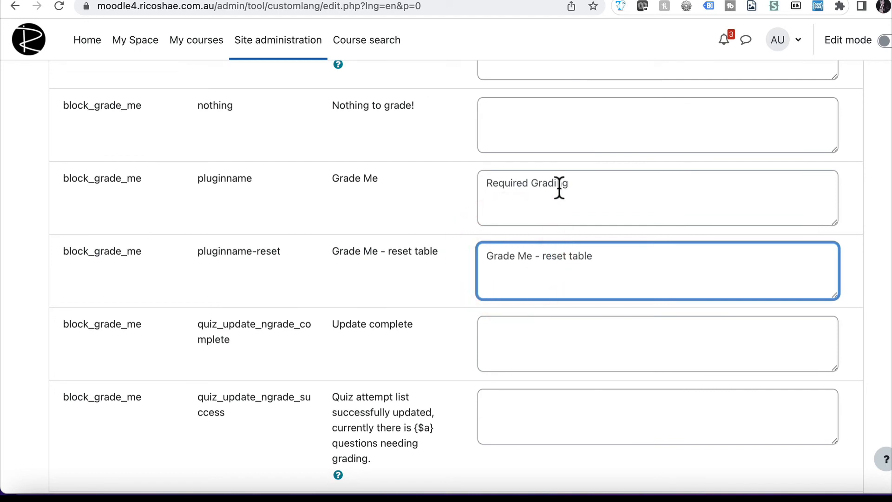
drag(575, 184, 474, 183)
key(ctrl+c)
drag(533, 257, 484, 257)
key(ctrl+v)
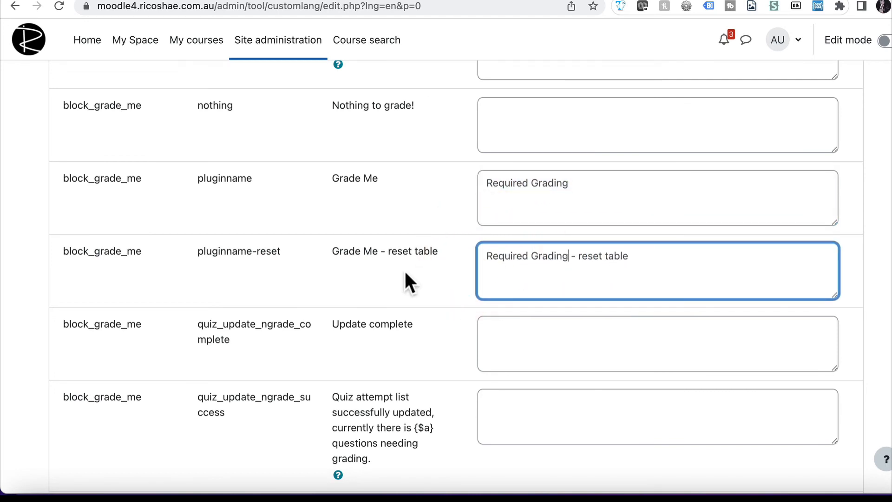
scroll(405, 271, down, 8)
scroll(405, 272, down, 3)
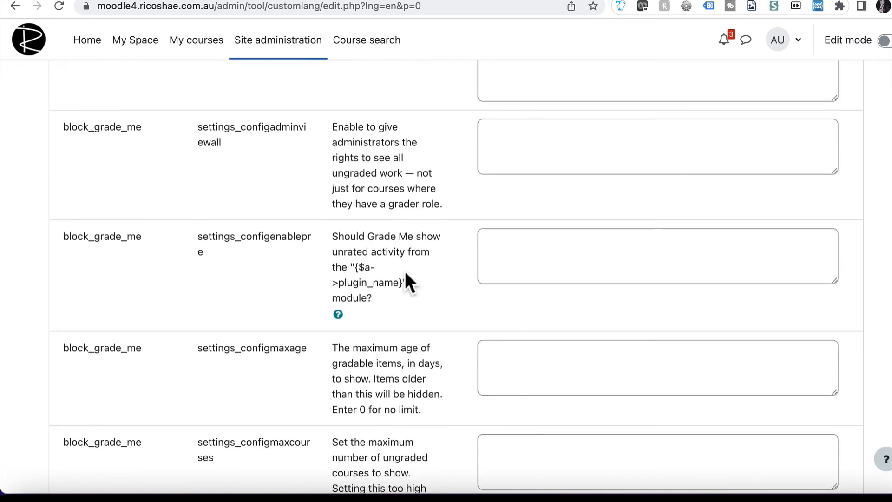
drag(332, 200, 374, 263)
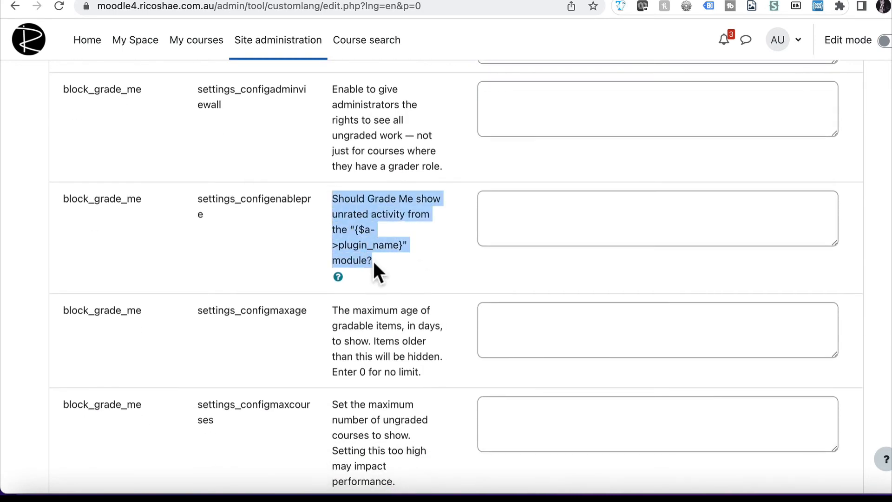
key(ctrl+c)
click(520, 205)
key(ctrl+v)
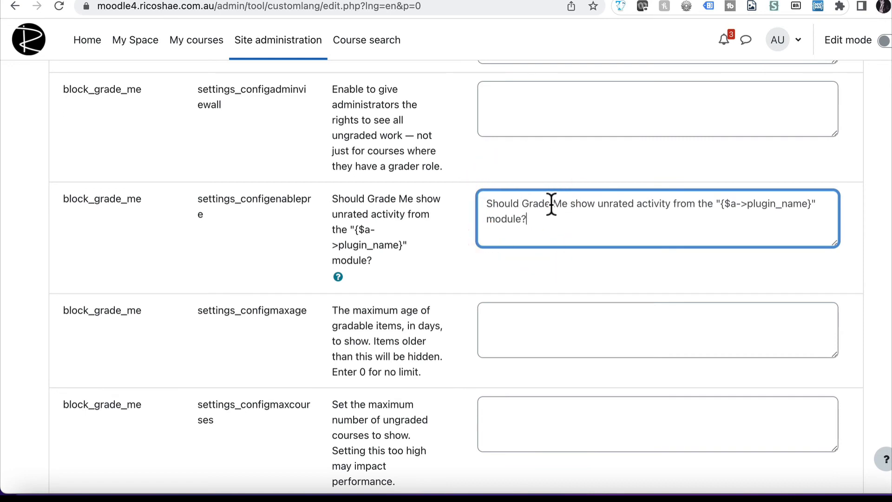
double_click(534, 204)
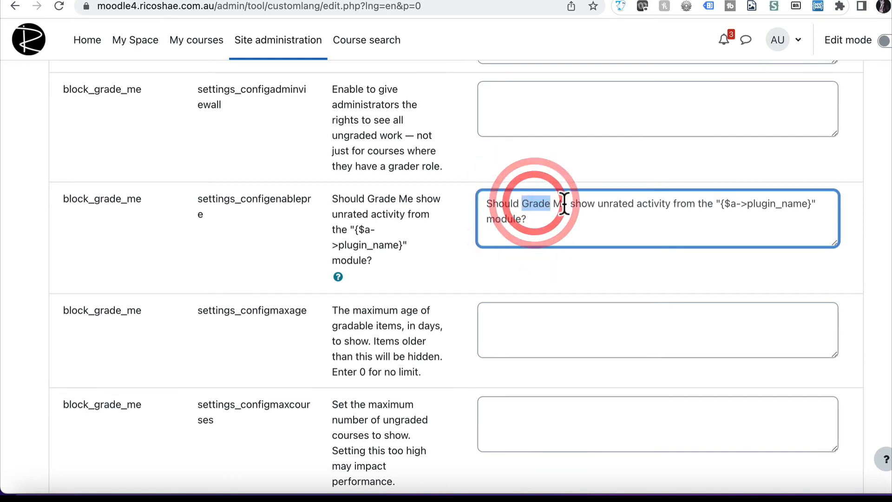
key(ctrl+a)
click(475, 203)
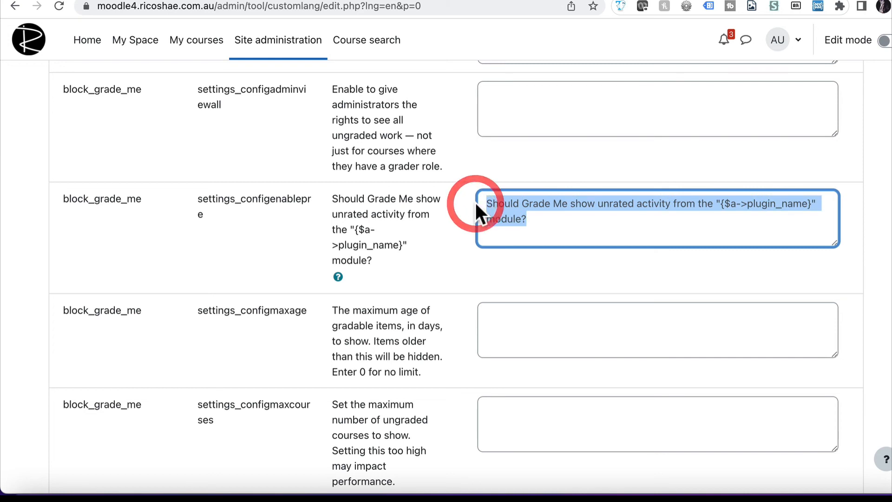
key(BackSpace)
Save the customised block_grade_me strings to the local English language pack and confirm the save.
scroll(363, 231, down, 1)
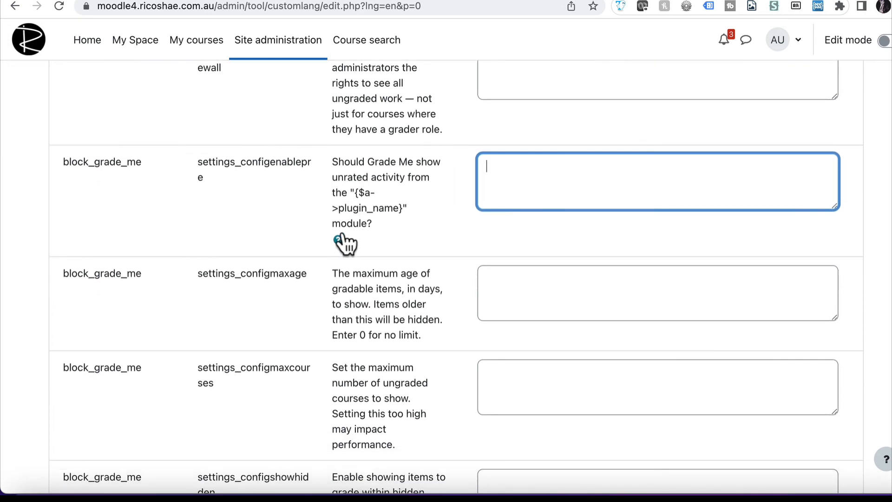
scroll(404, 267, down, 10)
click(295, 358)
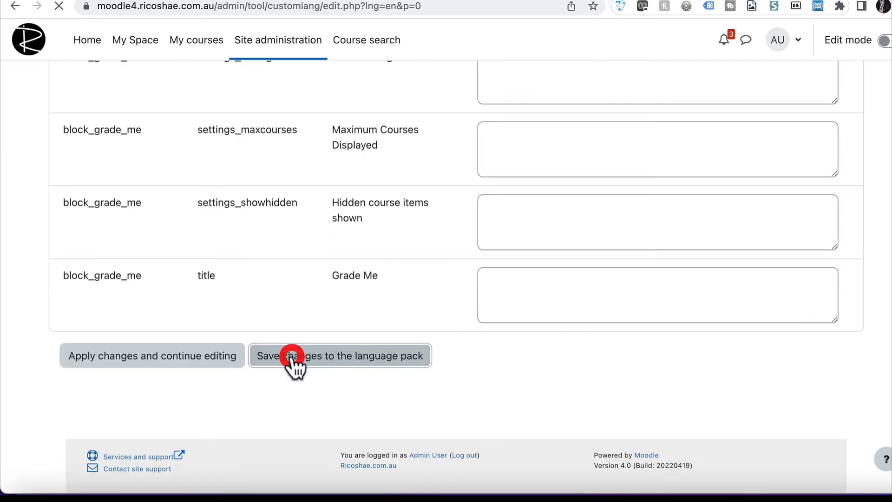
scroll(399, 378, down, 3)
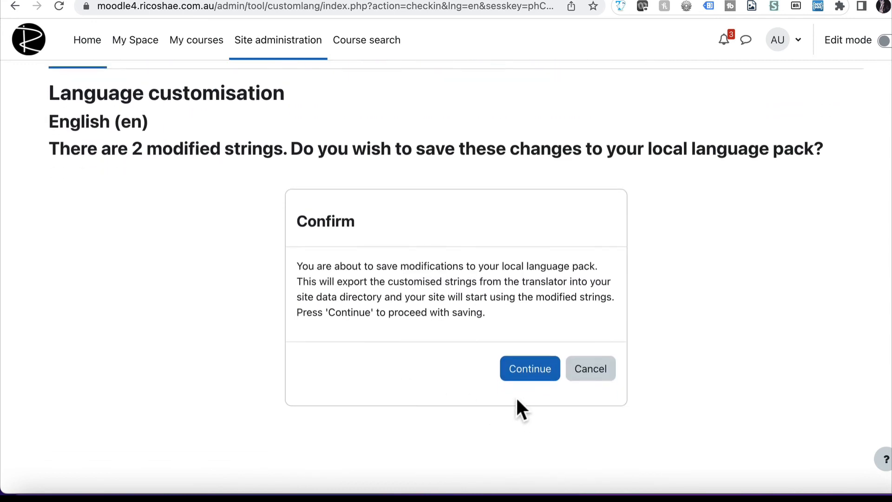
click(526, 369)
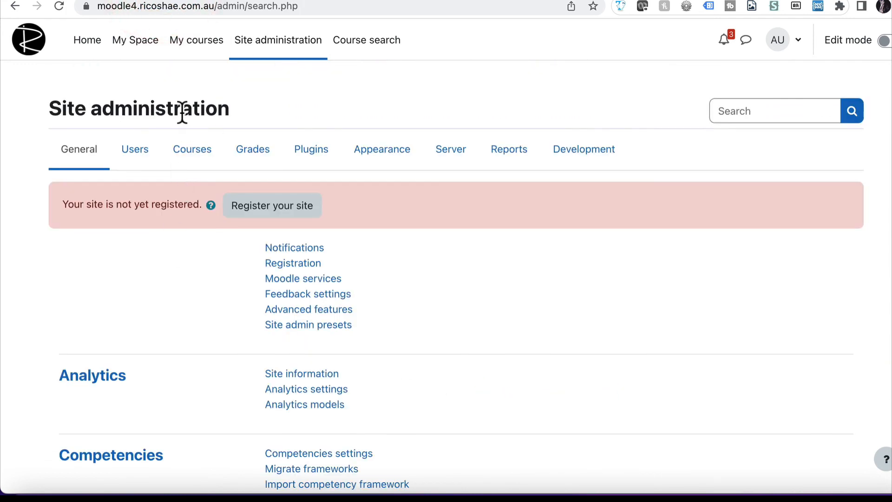
Open the My Space page to check the grading block's title, and expand the Test Quiz entry under Example 1.
click(93, 41)
click(136, 44)
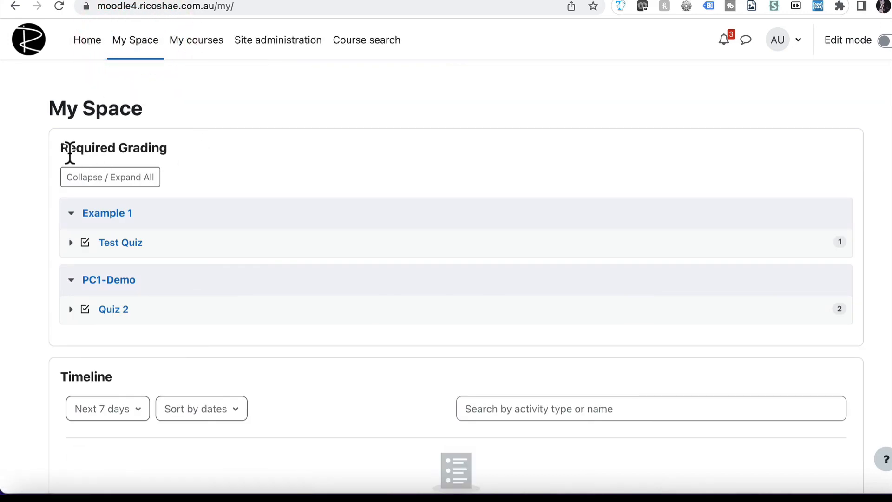
drag(60, 147, 182, 162)
click(184, 160)
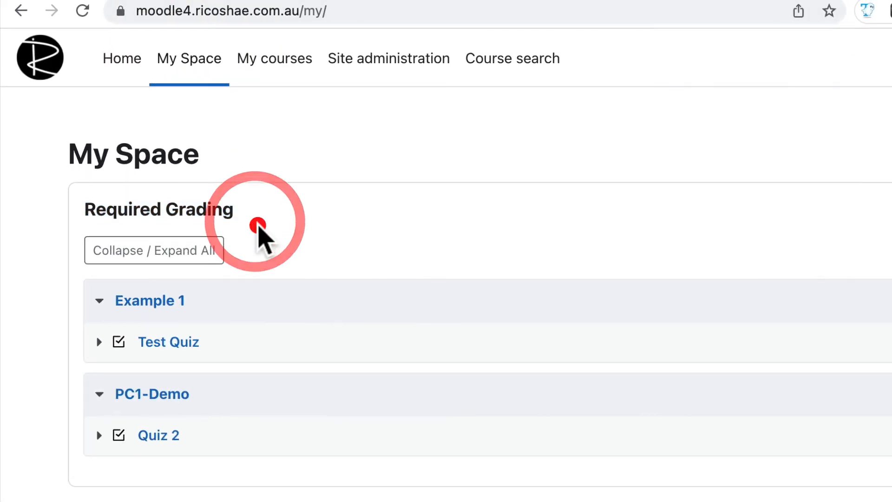
click(99, 342)
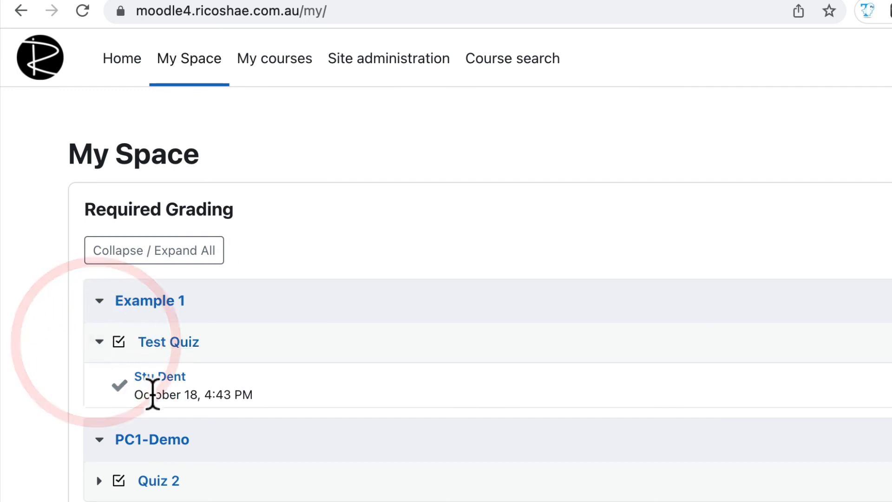
click(203, 212)
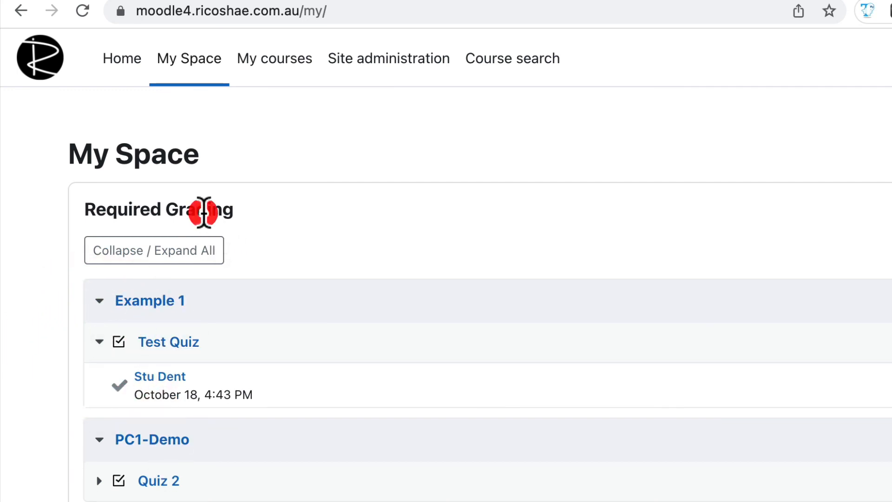